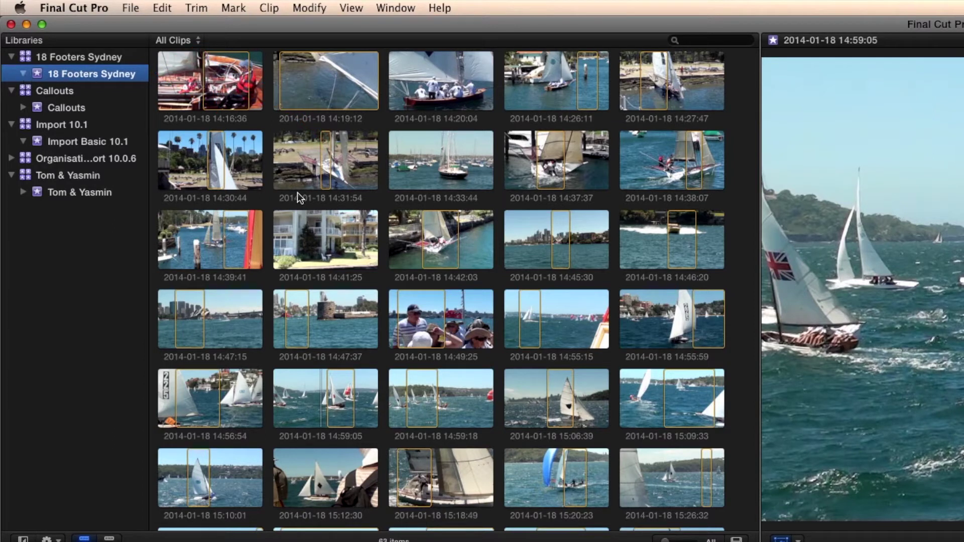
# Step: Open the 18 Footers project from the 18 Footers Sydney event in the timeline and place the playhead at about 1:32
pyautogui.scroll(10, 297, 192)
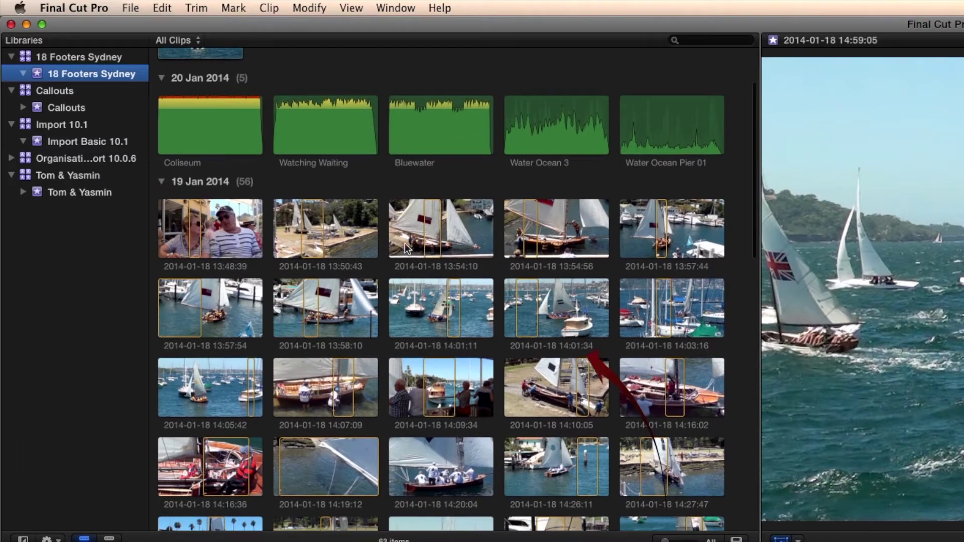
pyautogui.scroll(4, 406, 246)
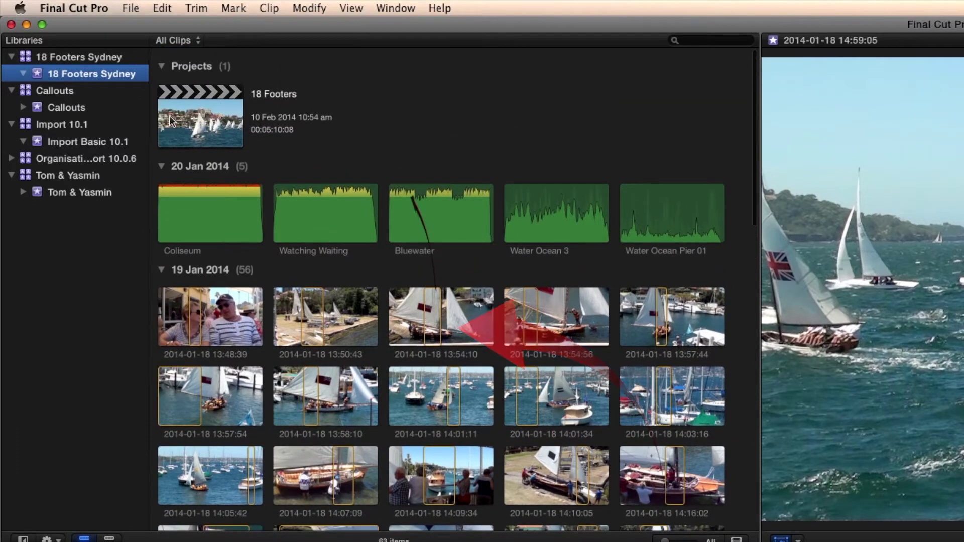
pyautogui.doubleClick(221, 128)
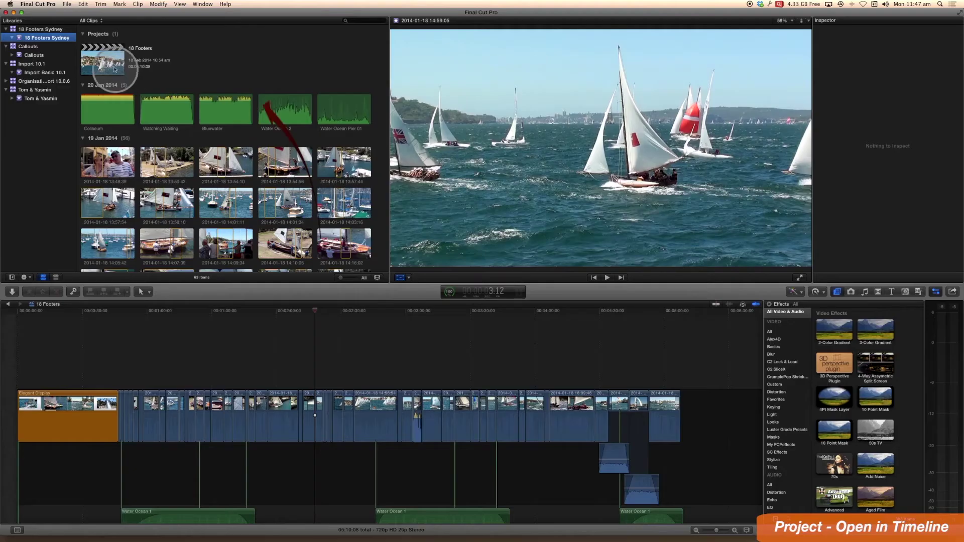
pyautogui.click(115, 69)
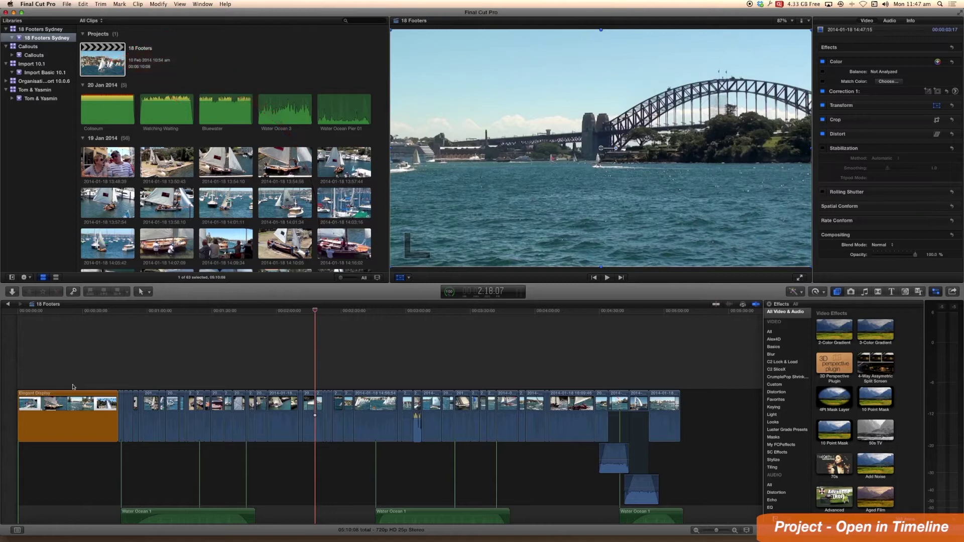
pyautogui.moveTo(317, 311); pyautogui.dragTo(215, 347)
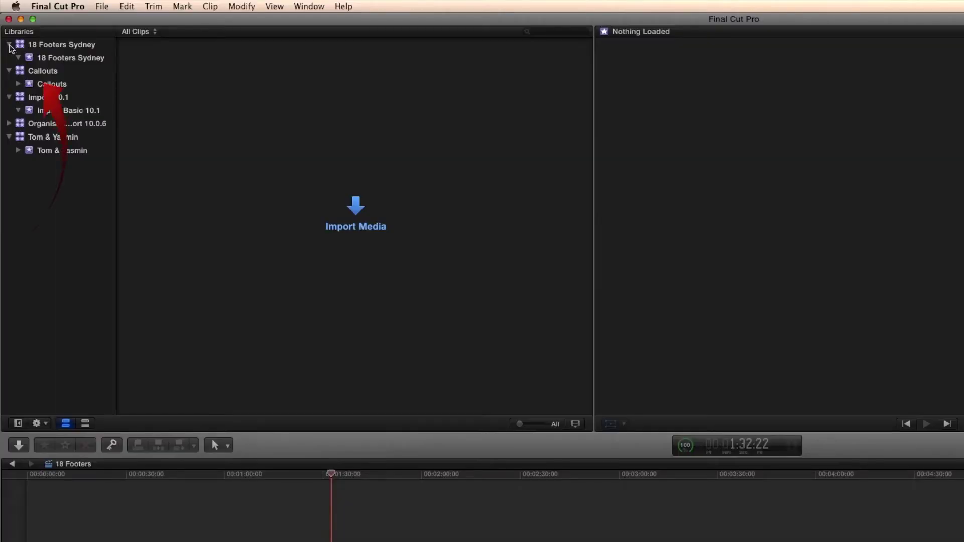
# Step: Collapse and re-expand the 18 Footers Sydney library, and display the contents of the library and its event
pyautogui.click(9, 45)
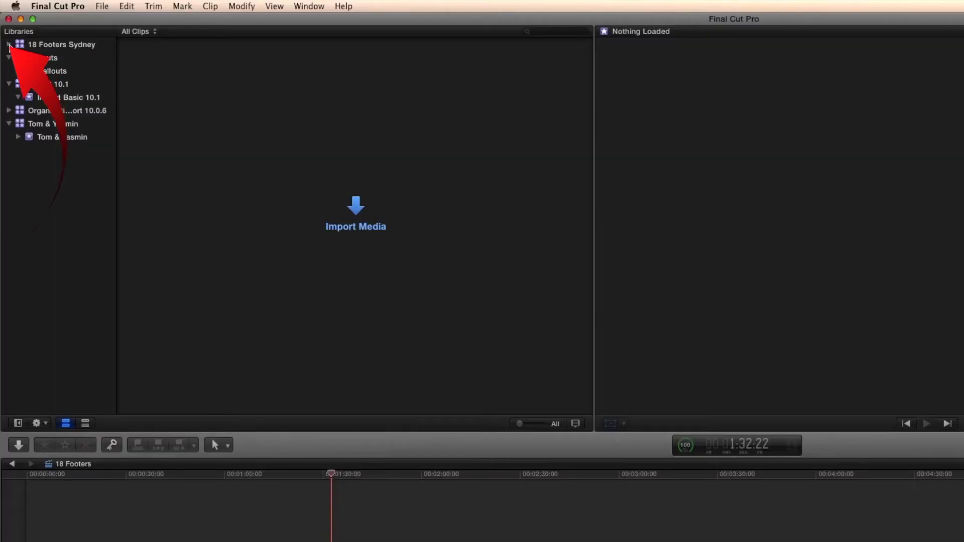
pyautogui.click(9, 45)
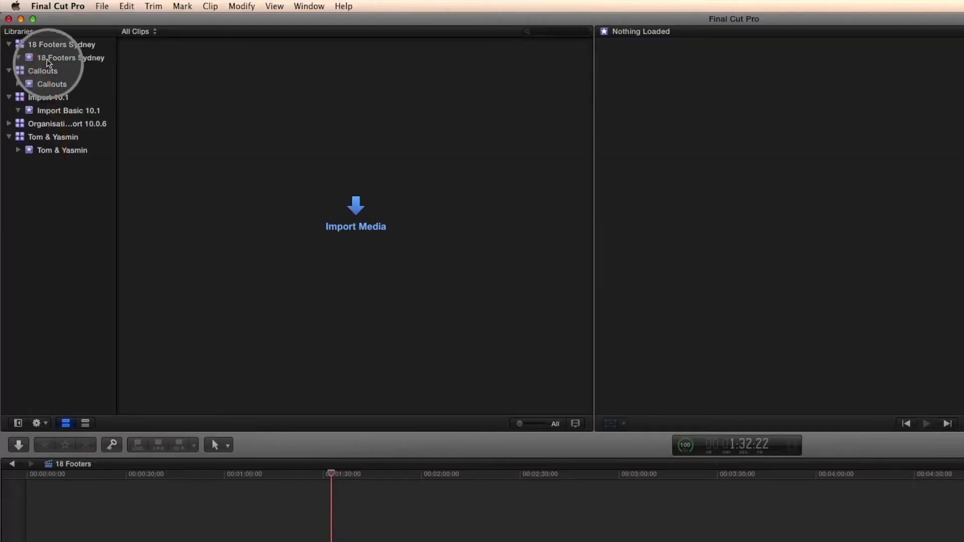
pyautogui.click(44, 46)
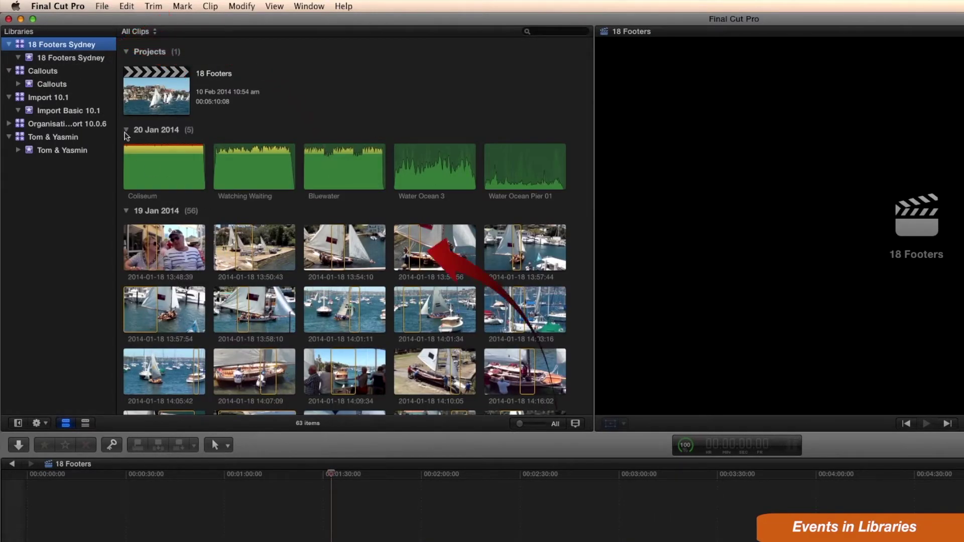
pyautogui.click(57, 62)
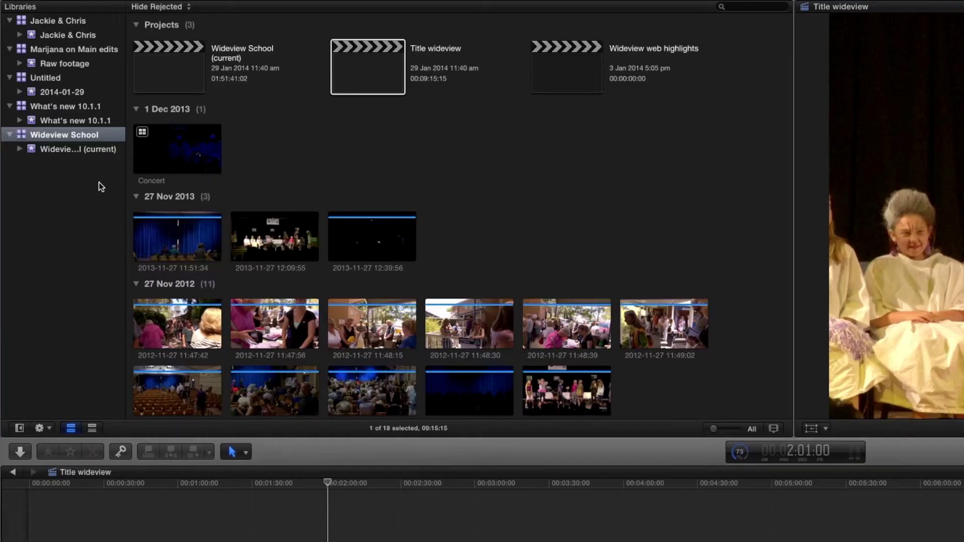
pyautogui.rightClick(43, 131)
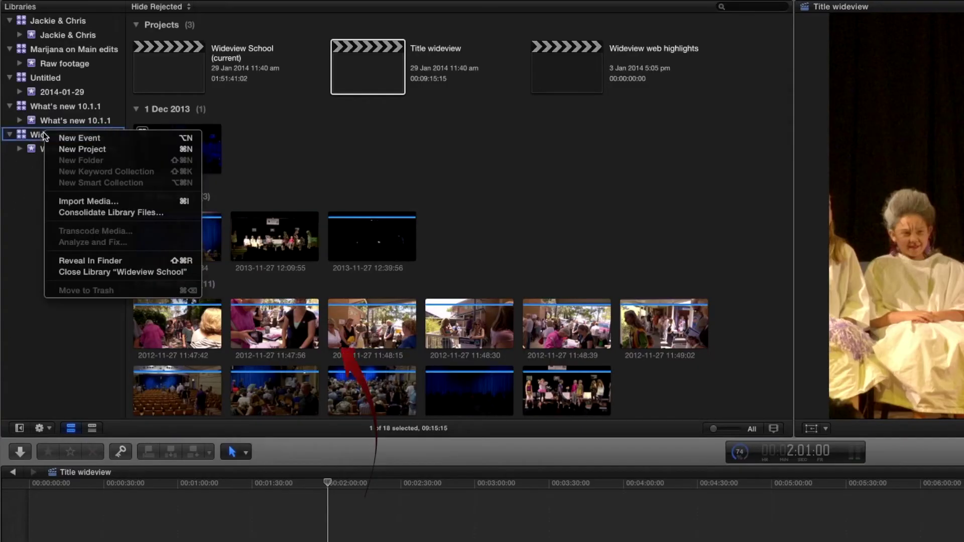
pyautogui.click(78, 323)
pyautogui.click(112, 6)
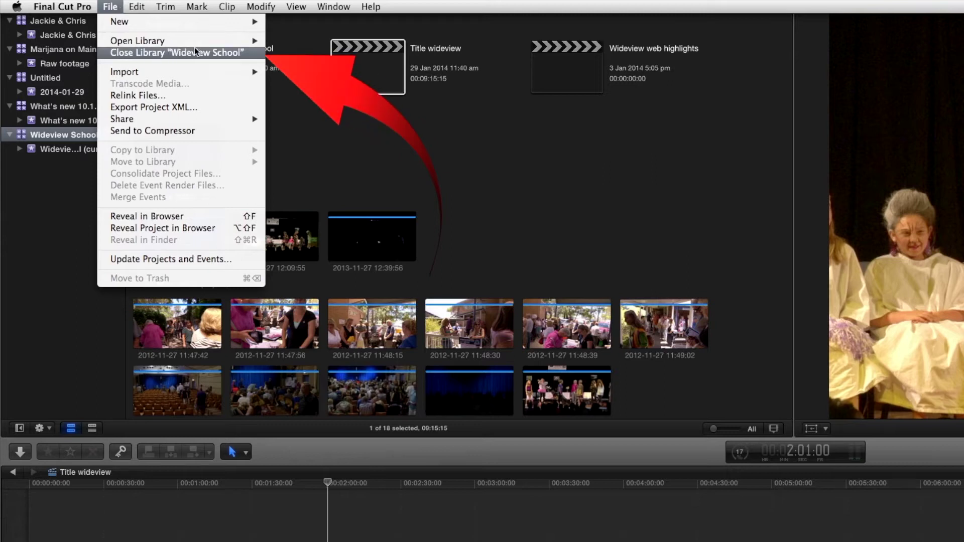
pyautogui.click(56, 185)
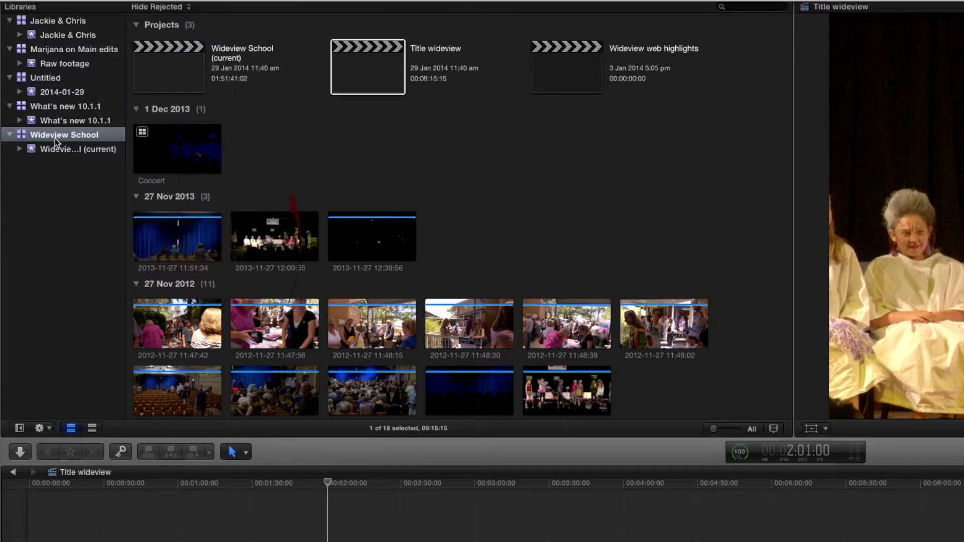
# Step: Close the Untitled library
pyautogui.click(41, 78)
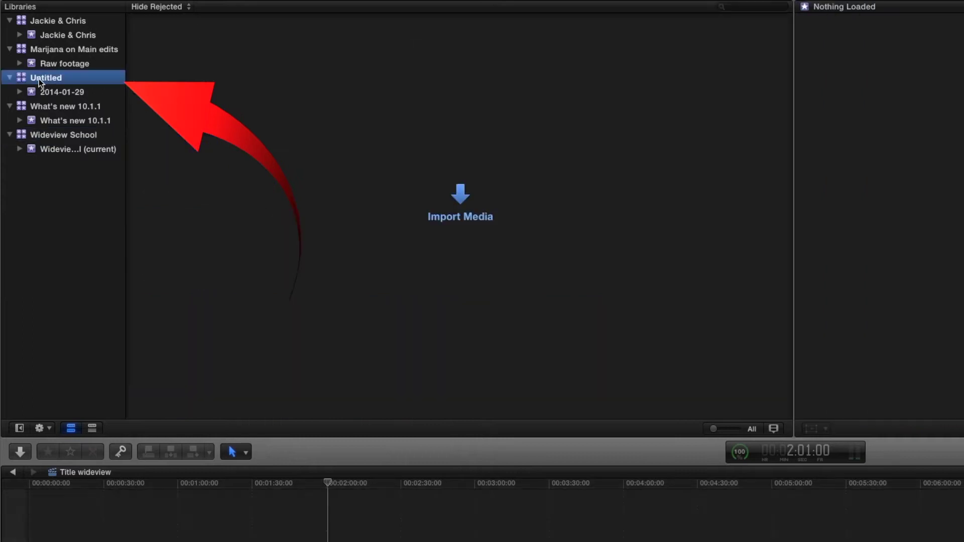
pyautogui.rightClick(36, 79)
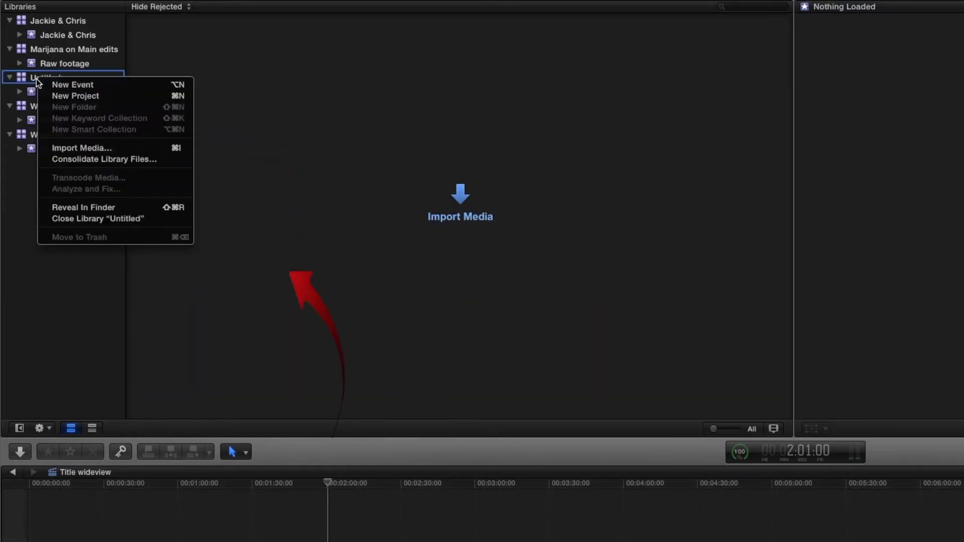
pyautogui.click(86, 215)
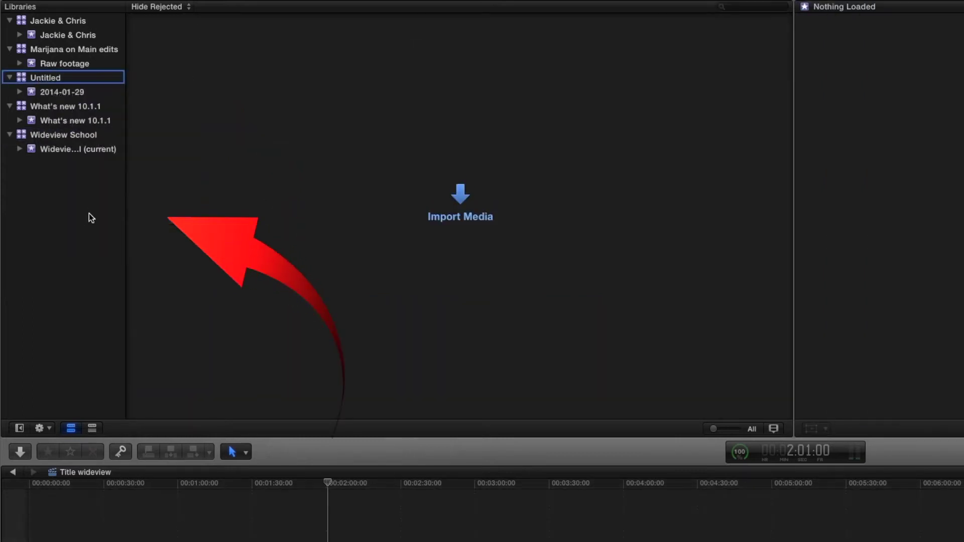
# Step: Open the Title wideview and Wideview School (current) projects from the Wideview School library in the timeline
pyautogui.click(76, 32)
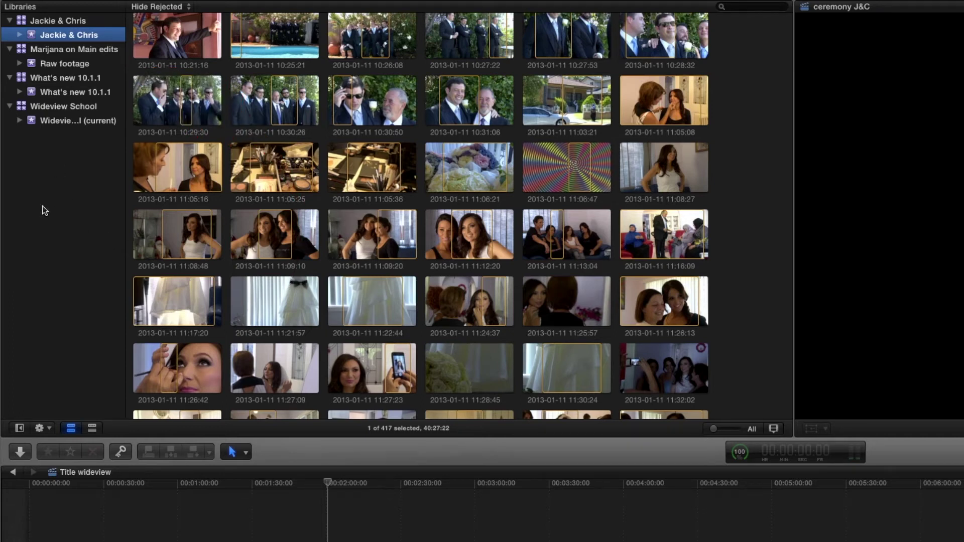
pyautogui.click(59, 106)
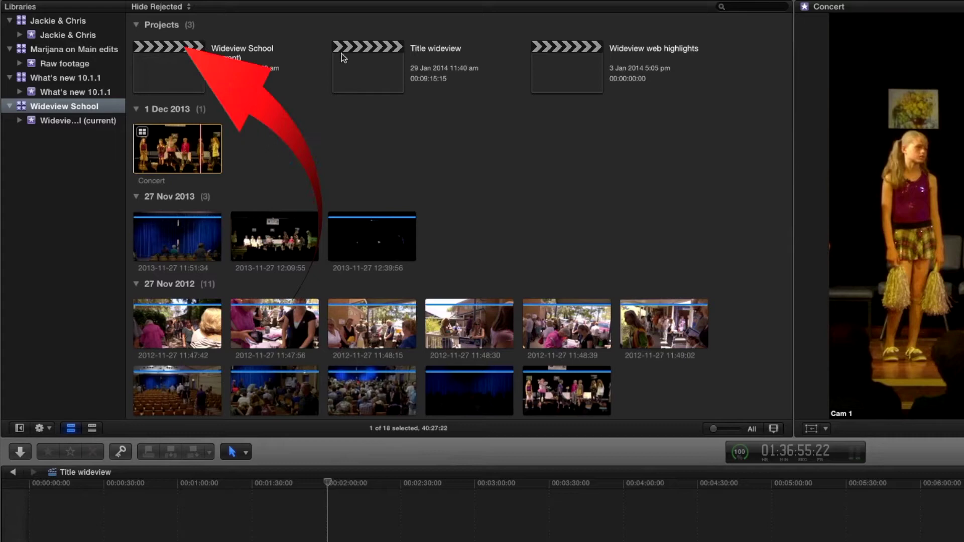
pyautogui.click(360, 65)
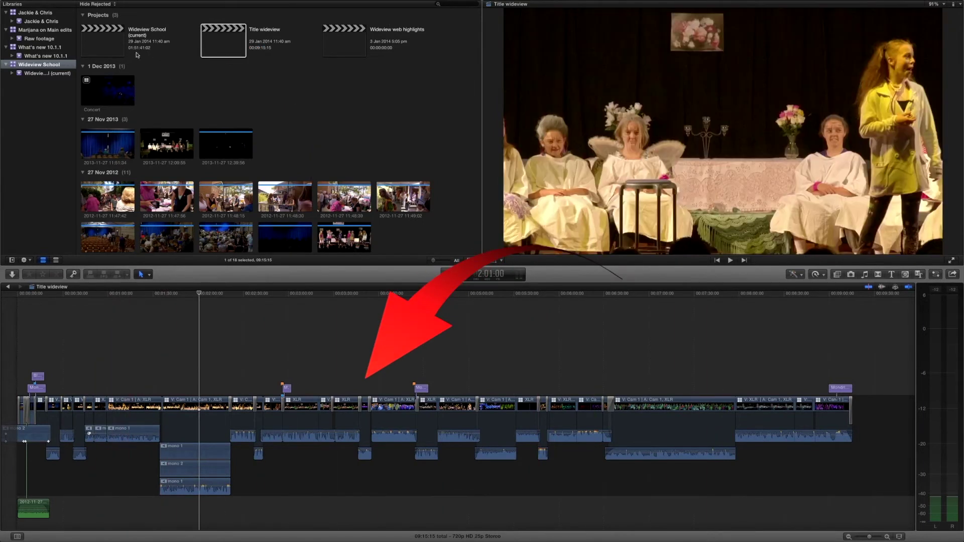
pyautogui.doubleClick(106, 43)
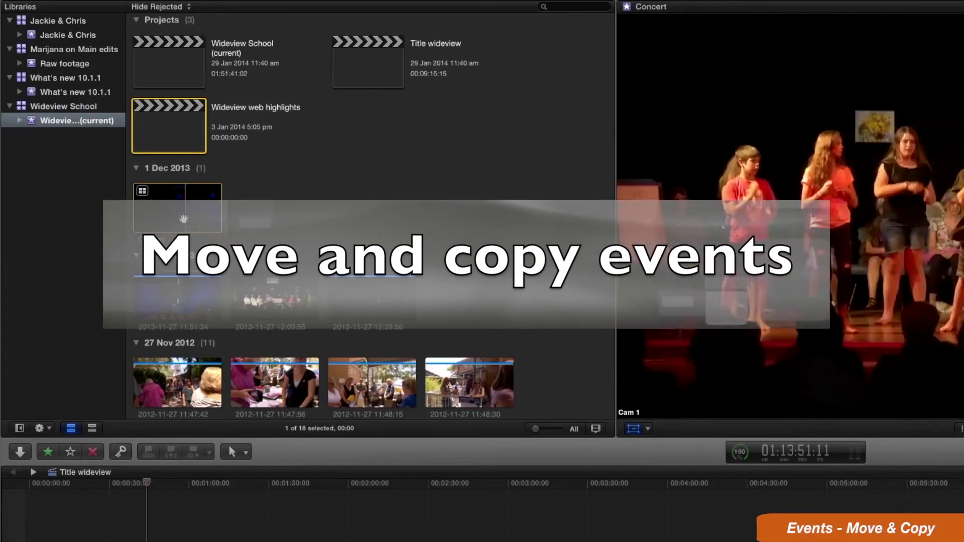
pyautogui.moveTo(454, 297); pyautogui.dragTo(206, 301)
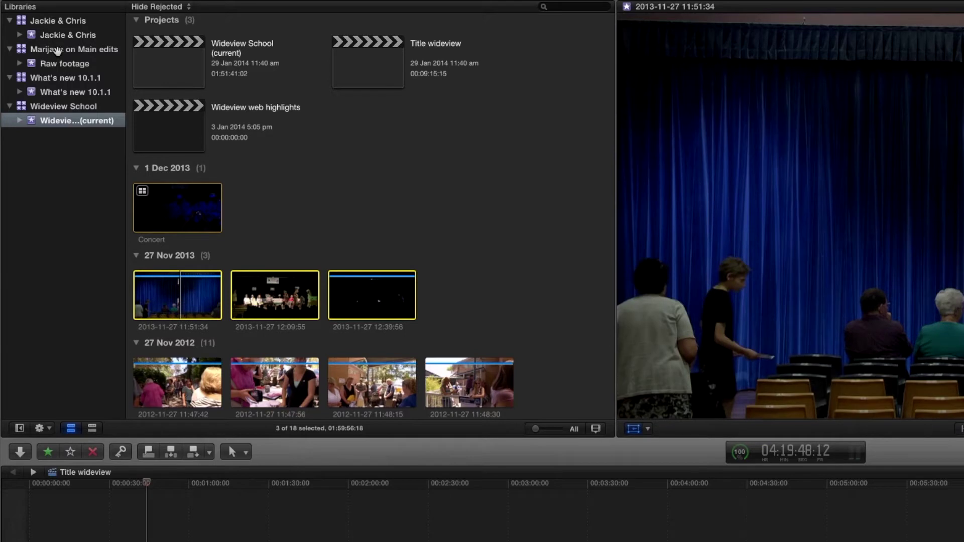
pyautogui.click(235, 243)
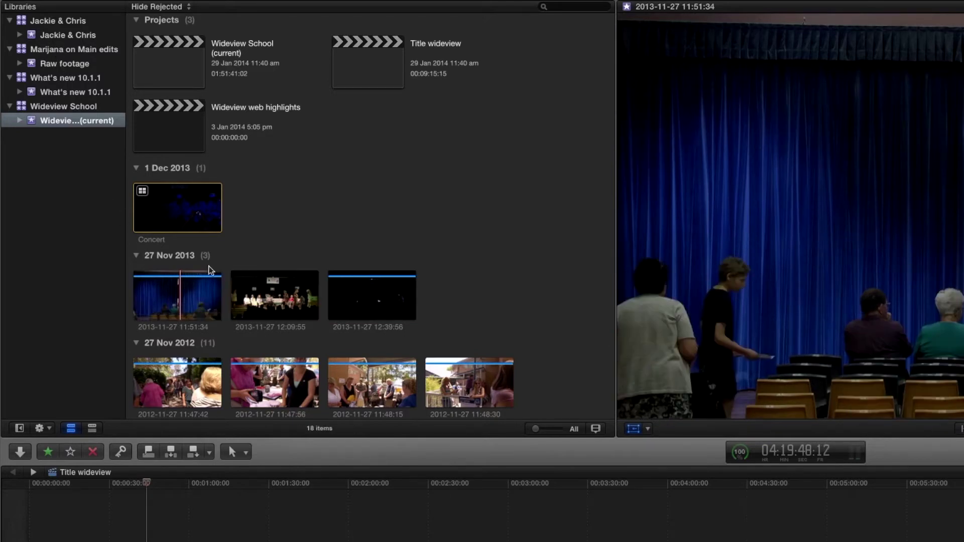
pyautogui.click(393, 299)
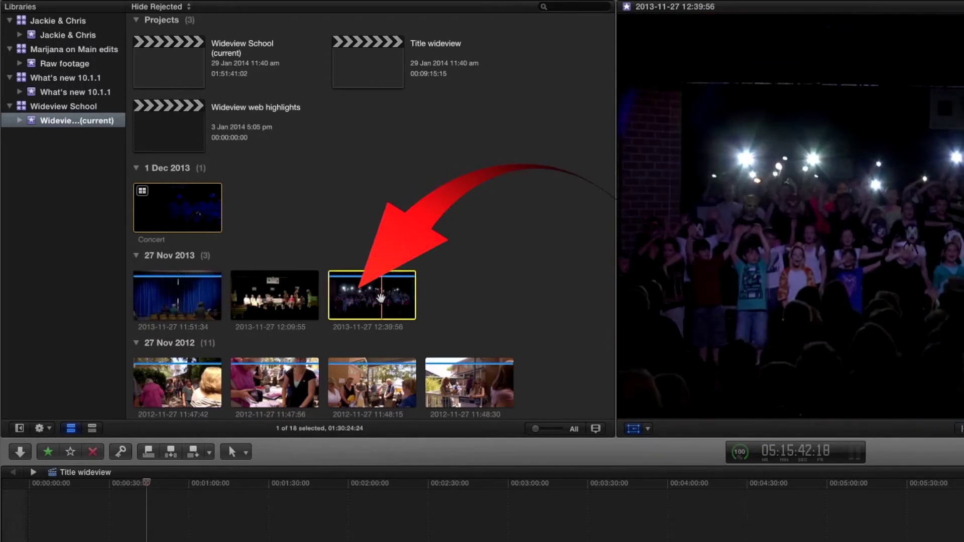
pyautogui.moveTo(76, 56); pyautogui.dragTo(68, 61)
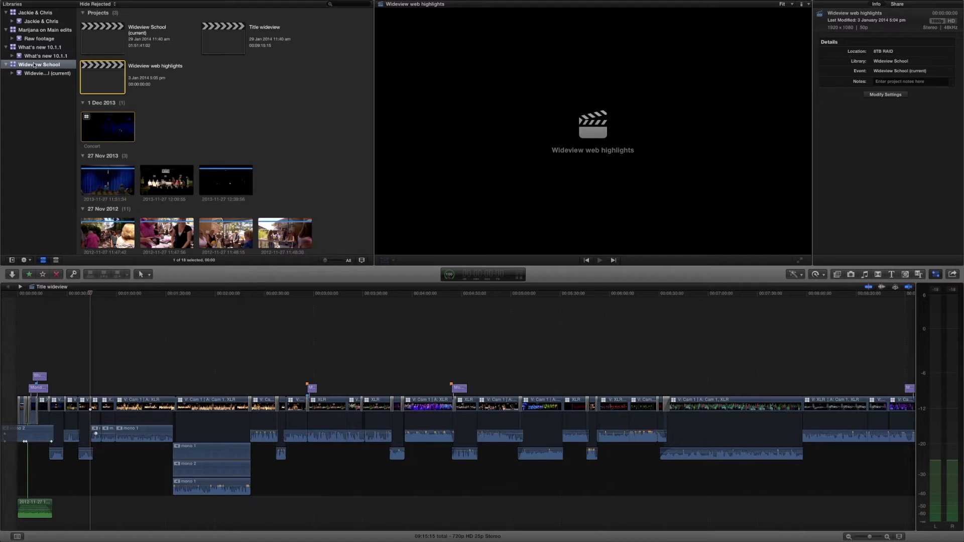
# Step: Check which libraries are offered as destinations for copying or moving the Wideview web highlights project
pyautogui.moveTo(63, 3)
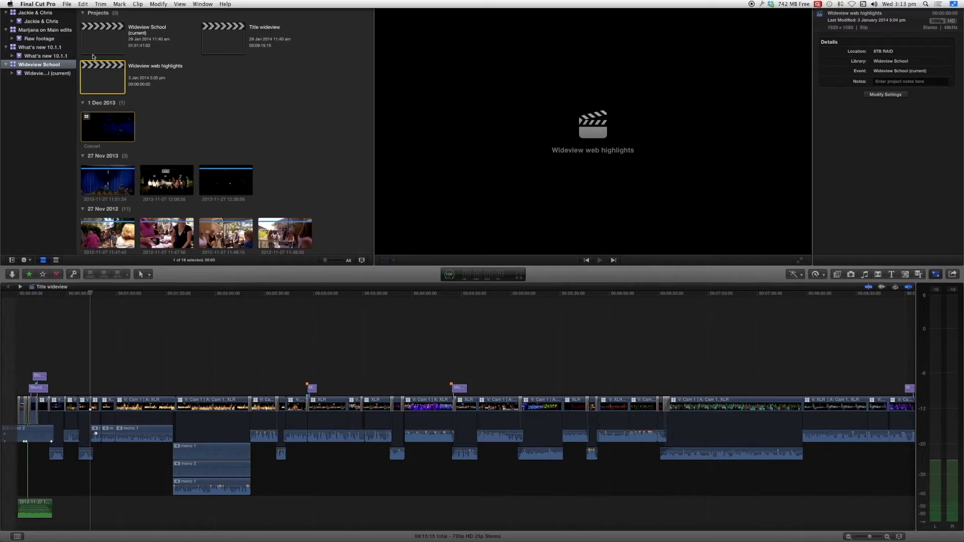
pyautogui.click(67, 4)
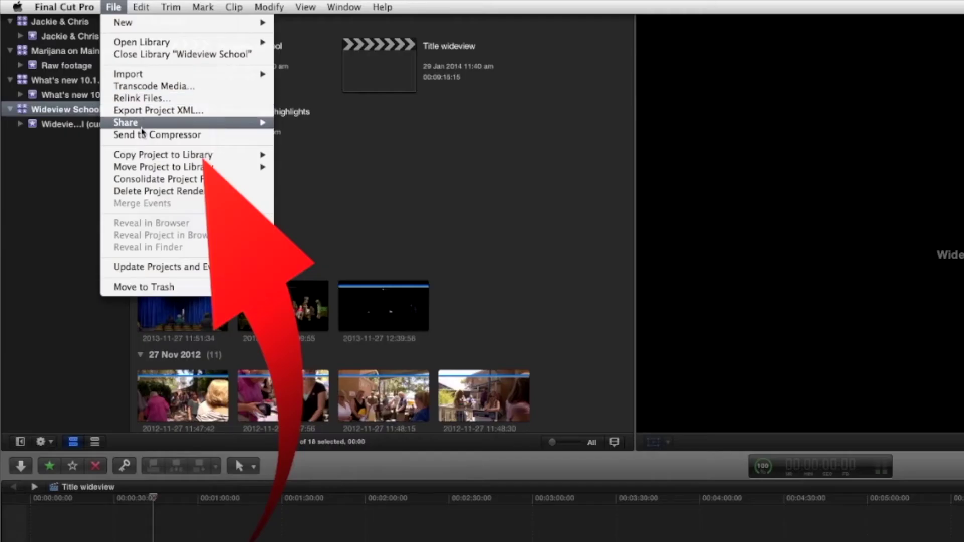
pyautogui.moveTo(143, 156)
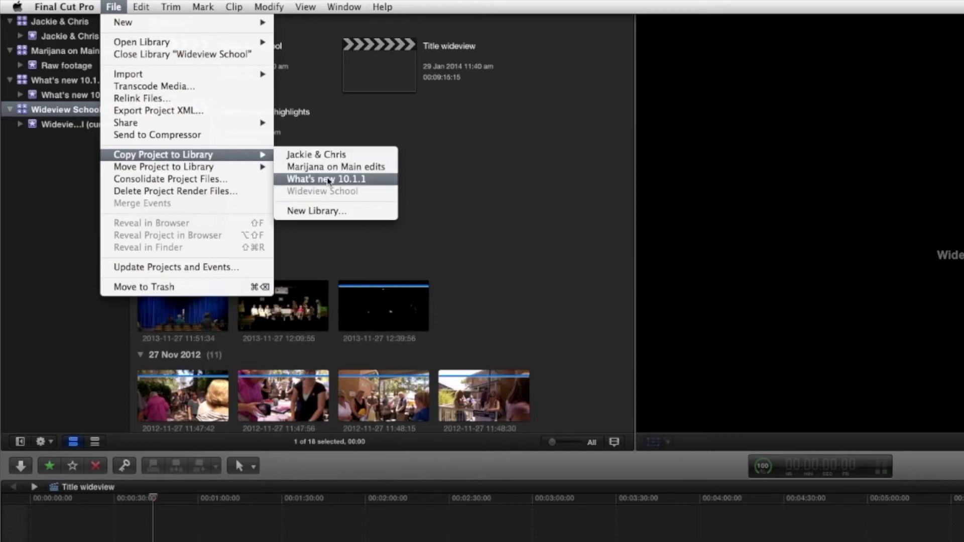
pyautogui.moveTo(151, 174)
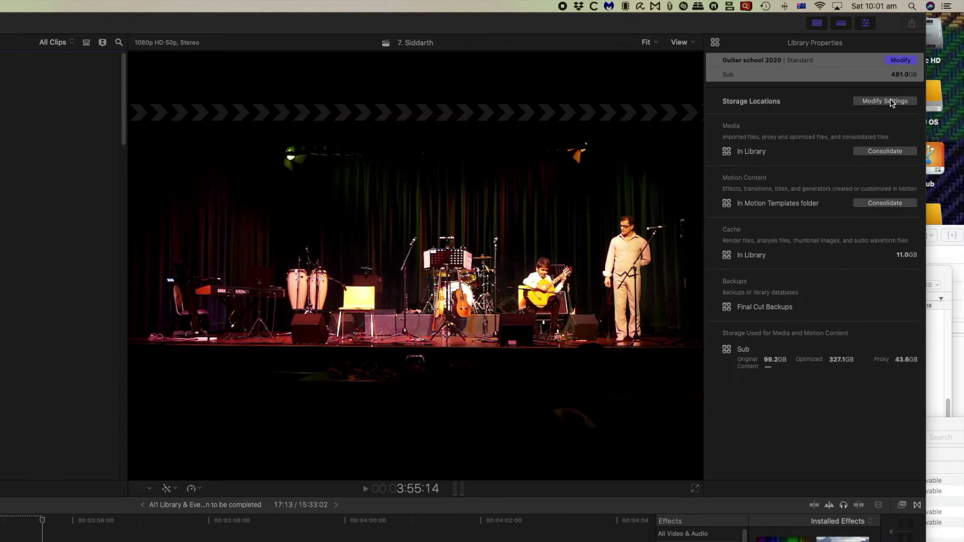
# Step: Review the backup location choices in the Guitar school 2020 library's storage settings and cancel the dialog
pyautogui.click(887, 103)
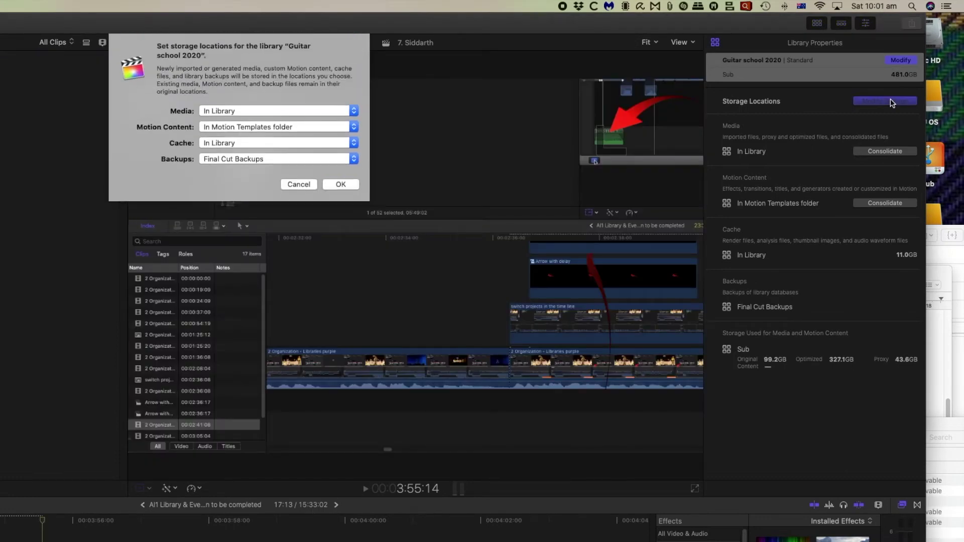
pyautogui.click(354, 161)
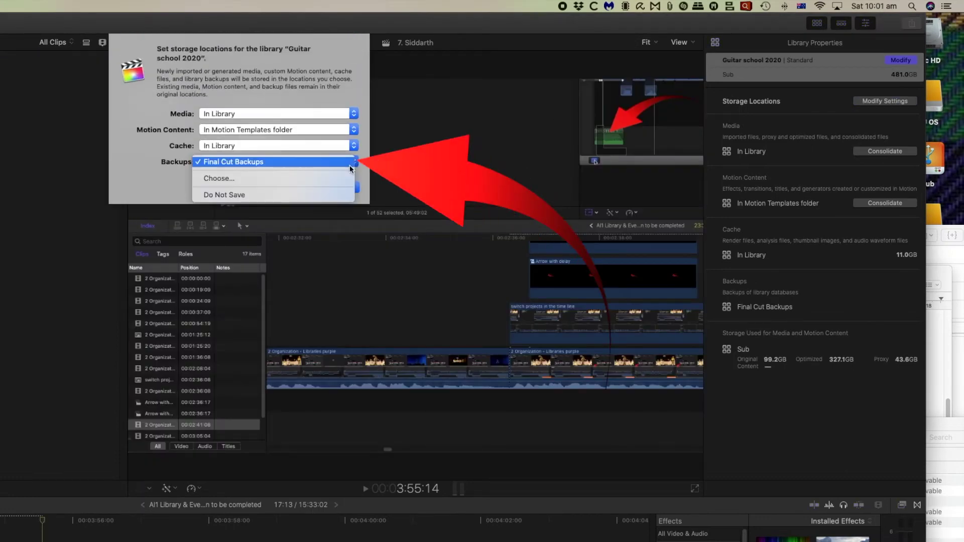
pyautogui.click(299, 180)
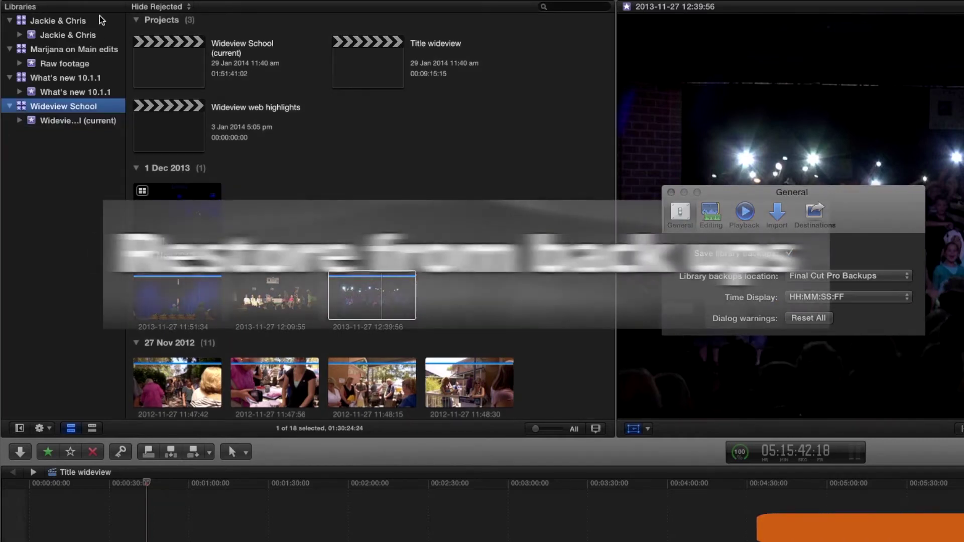
# Step: Look up the library-opening options for restoring the Wideview School library from a backup
pyautogui.click(110, 7)
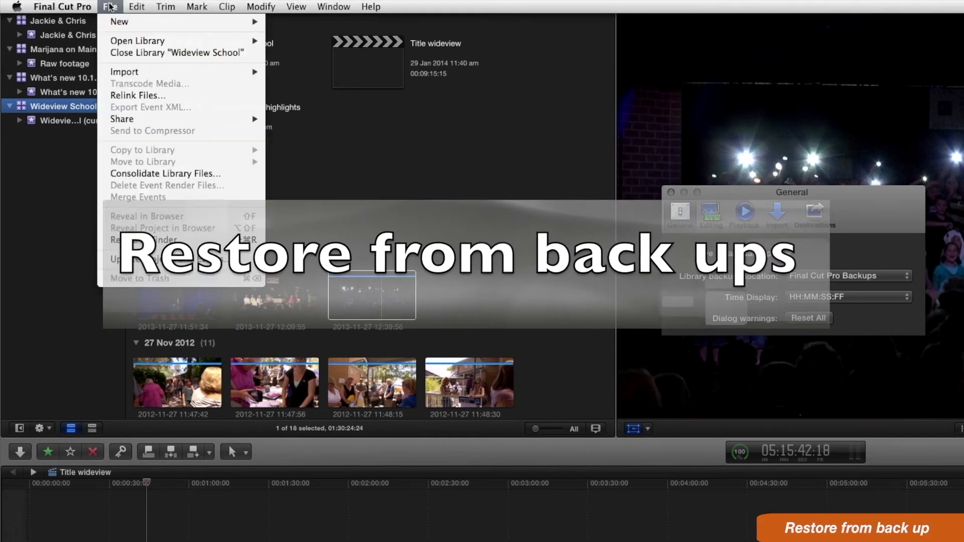
pyautogui.moveTo(119, 40)
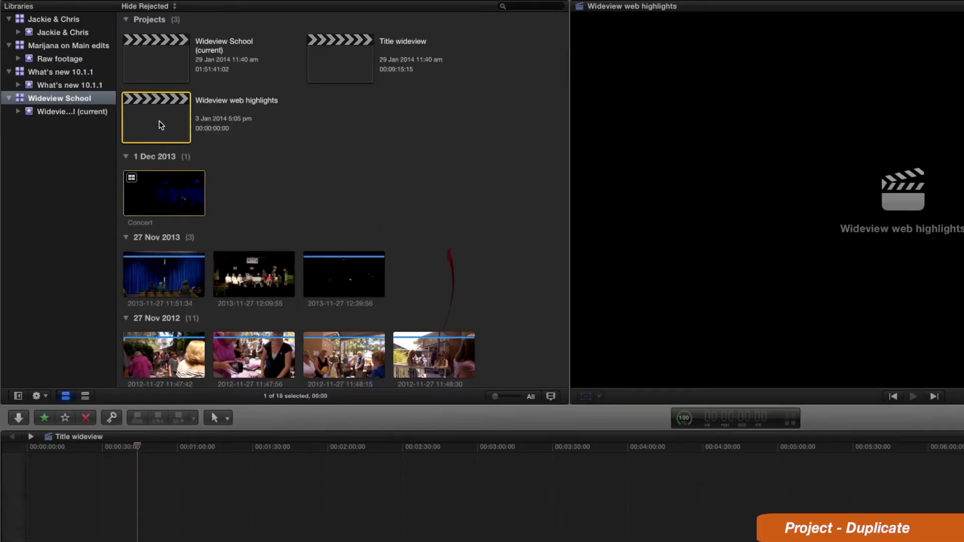
# Step: Examine the options for duplicating the Wideview web highlights project or duplicating it as a snapshot
pyautogui.rightClick(161, 124)
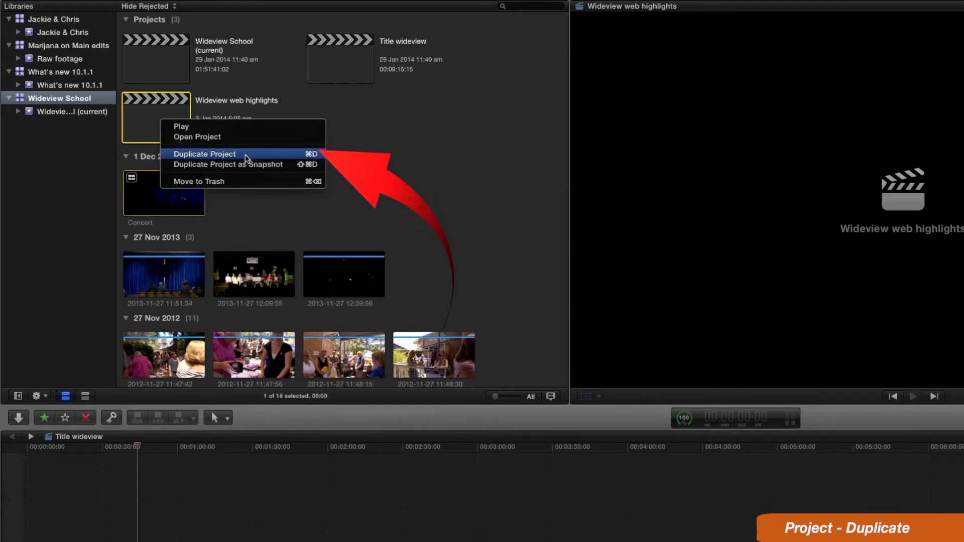
pyautogui.click(422, 167)
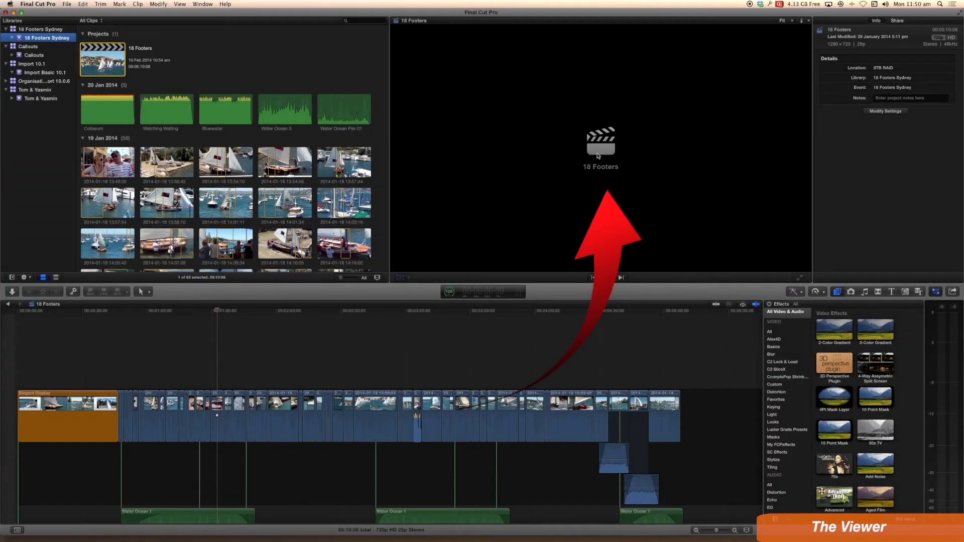
pyautogui.click(231, 167)
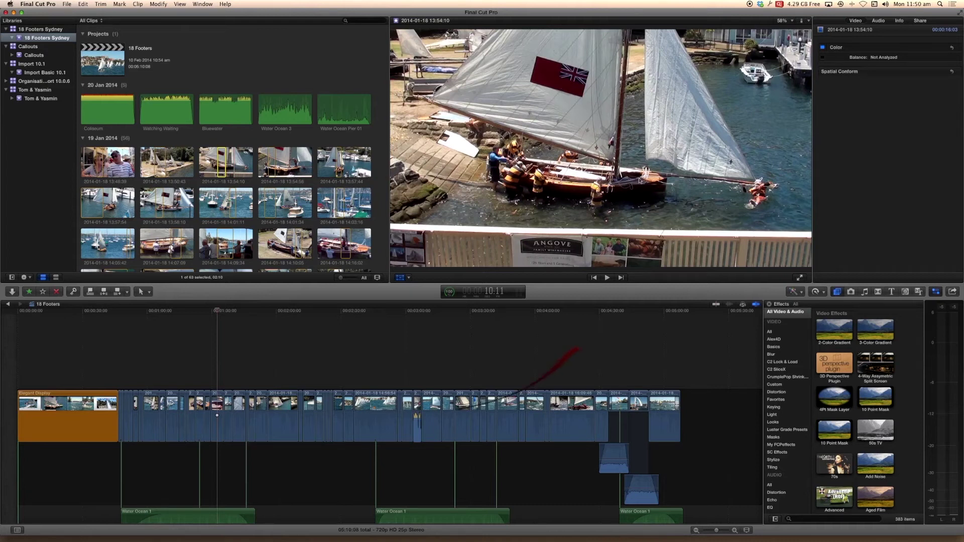
pyautogui.click(372, 408)
pyautogui.hotkey('shift', 't')
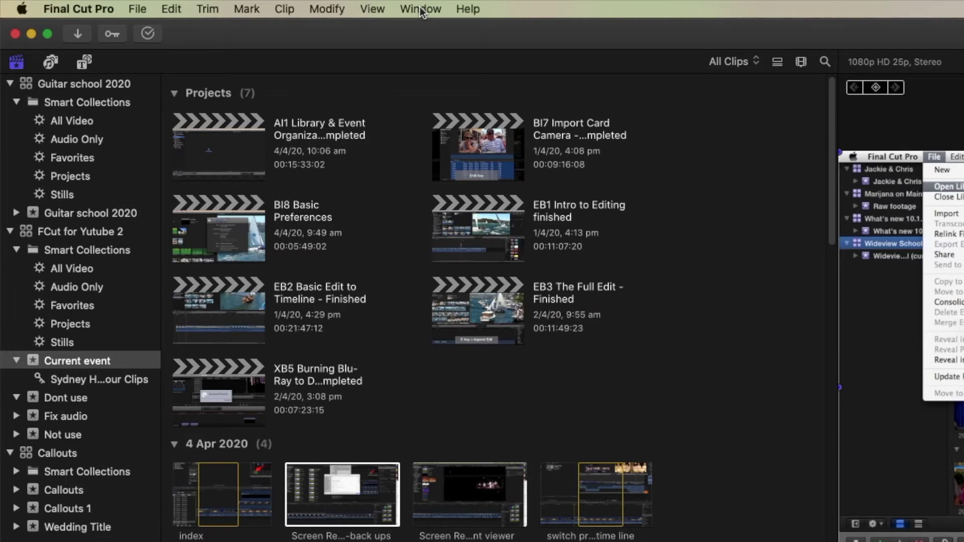
# Step: Show the Event Viewer in the workspace alongside the main viewer
pyautogui.click(419, 8)
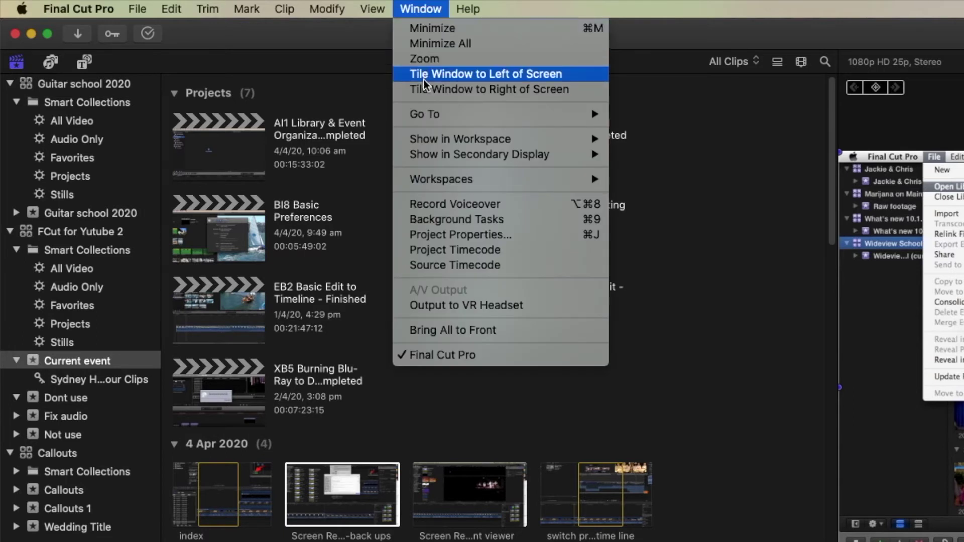
pyautogui.moveTo(439, 136)
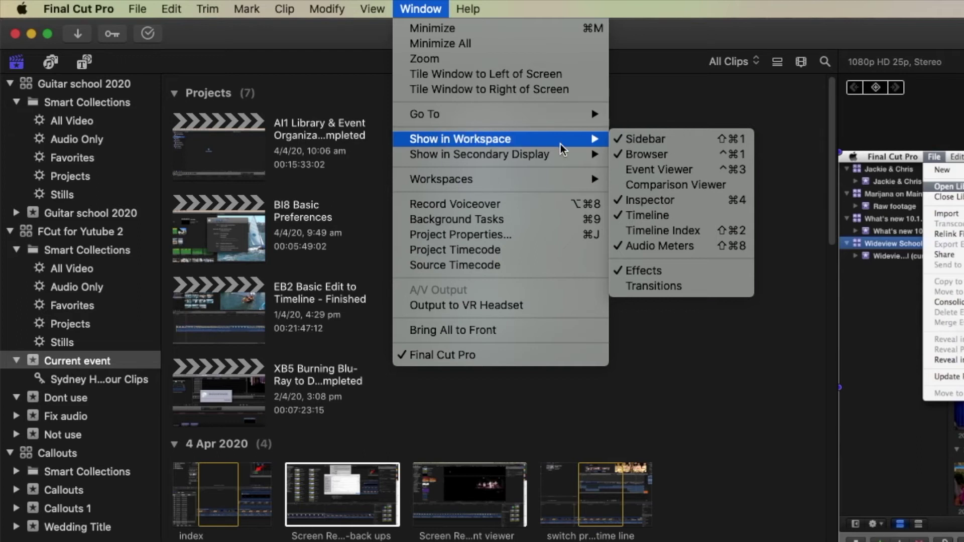
pyautogui.click(655, 171)
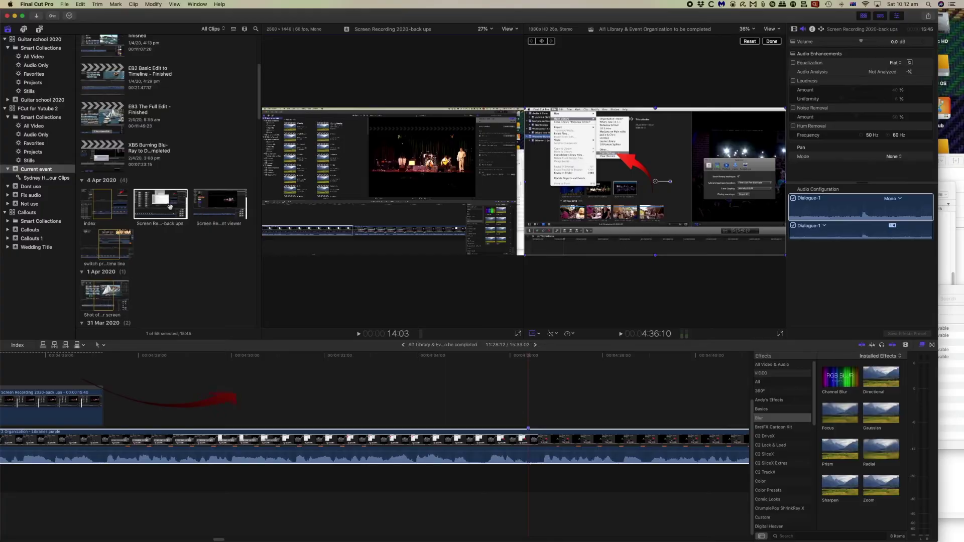
# Step: Compare the Screen Recording 2020-back ups clip in the Event Viewer with the timeline frame at 4:34:18
pyautogui.click(169, 207)
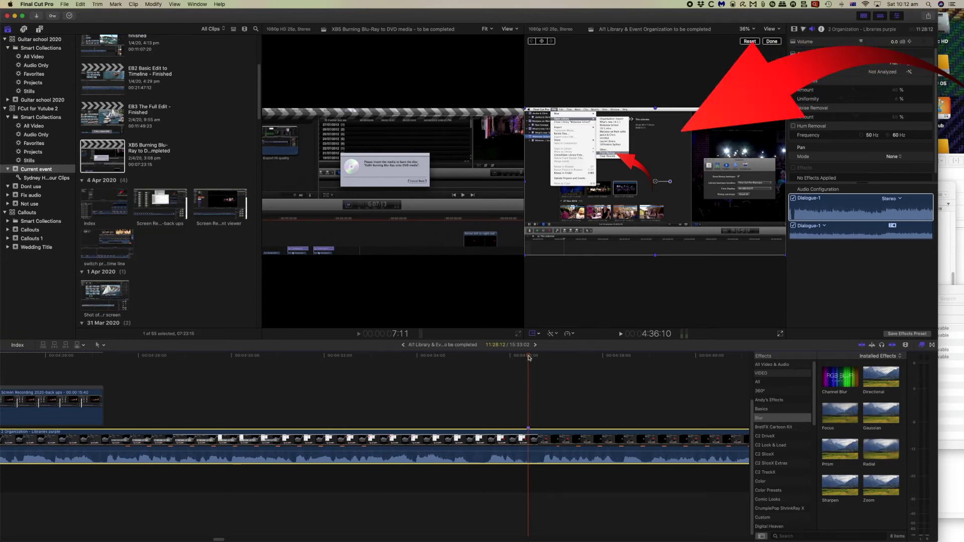
pyautogui.moveTo(528, 358); pyautogui.dragTo(451, 374)
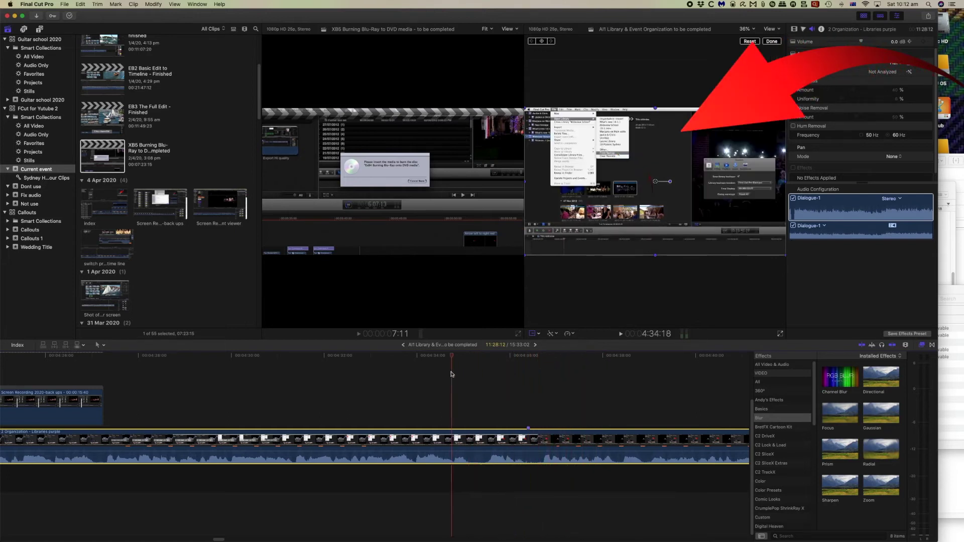
pyautogui.click(169, 206)
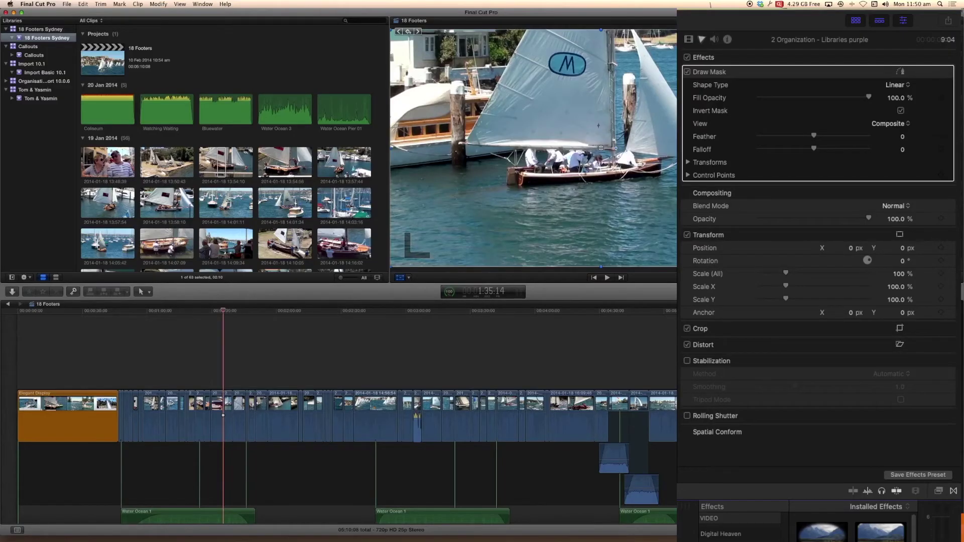
# Step: Hide the Inspector and bring it back into the workspace
pyautogui.press('super+4')
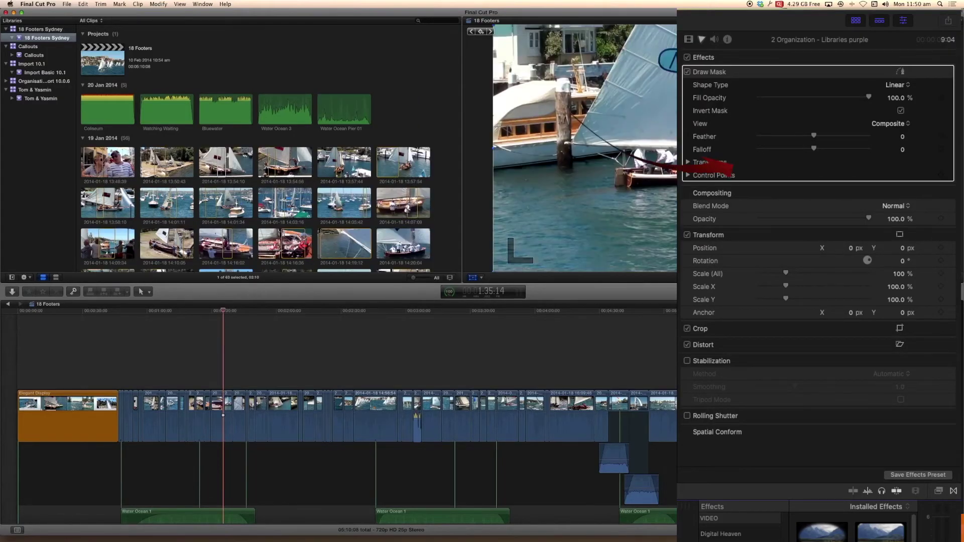
pyautogui.press('super+4')
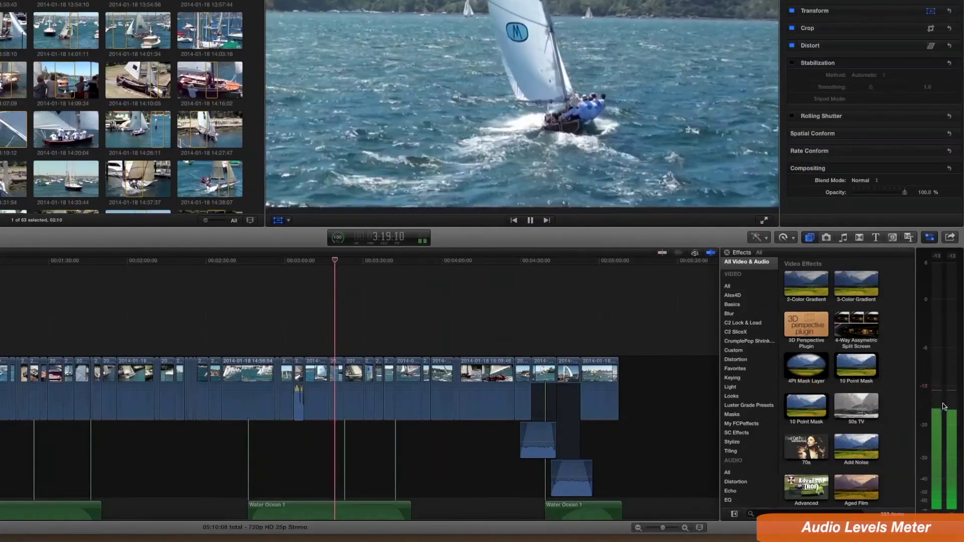
# Step: Stop timeline playback, and hide and redisplay the audio level meters
pyautogui.press('space')
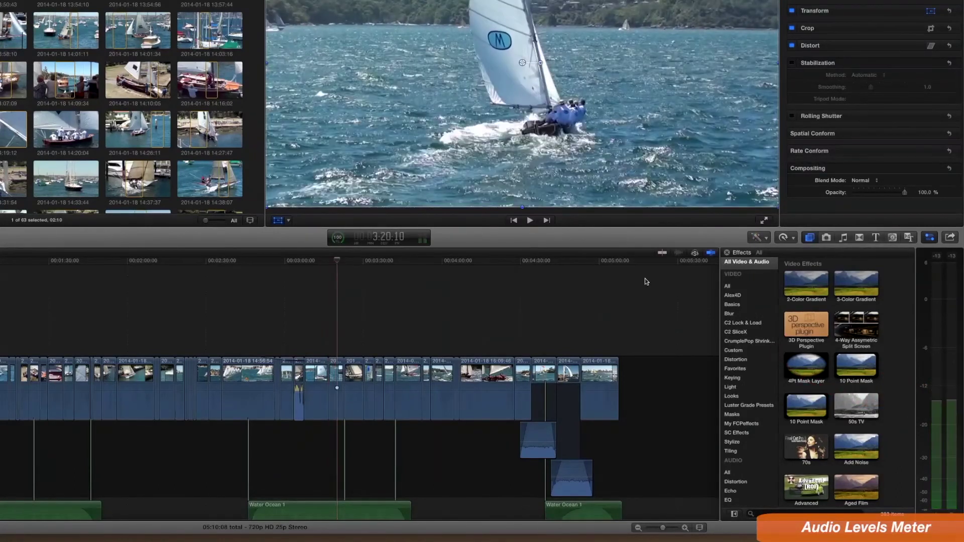
pyautogui.click(425, 240)
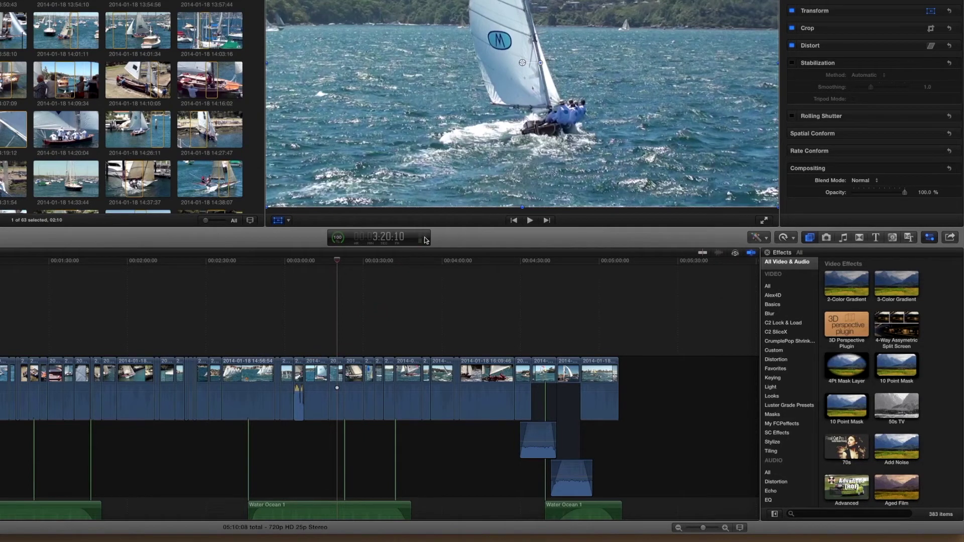
pyautogui.click(425, 240)
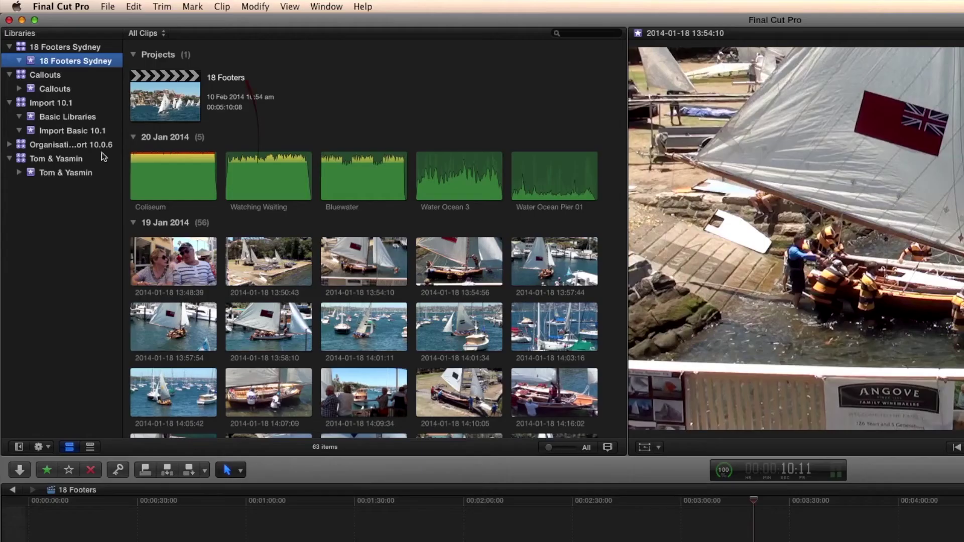
# Step: Start a new library and name it Basic
pyautogui.click(108, 7)
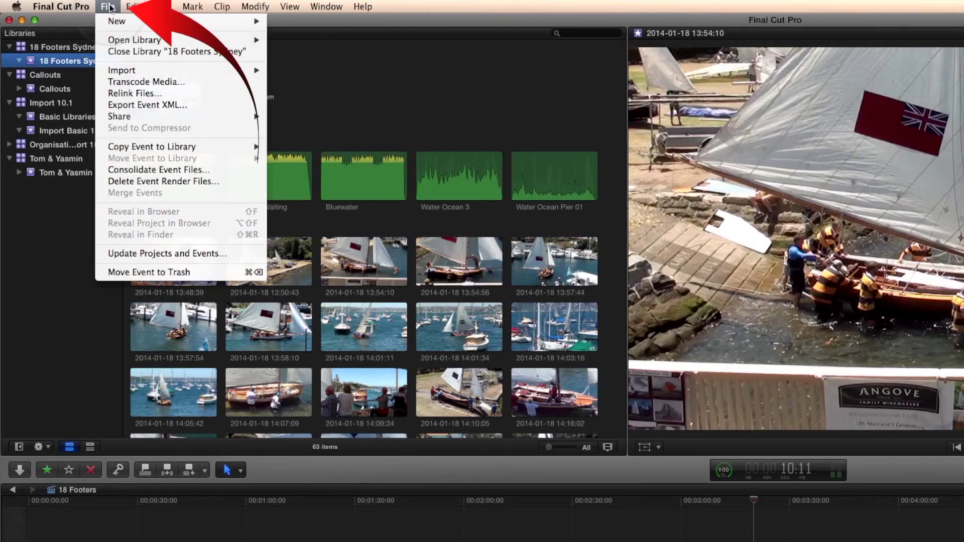
pyautogui.moveTo(113, 23)
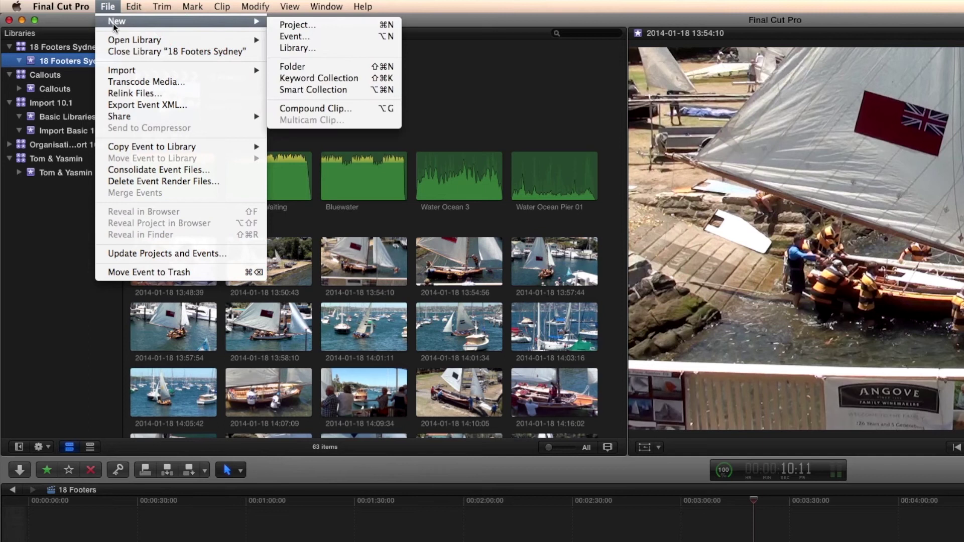
pyautogui.click(309, 48)
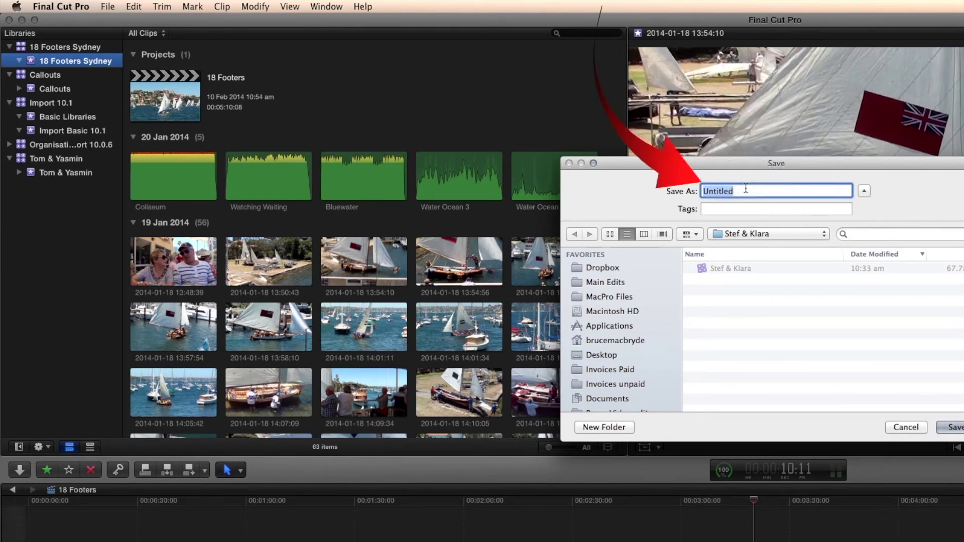
pyautogui.write('Basic')
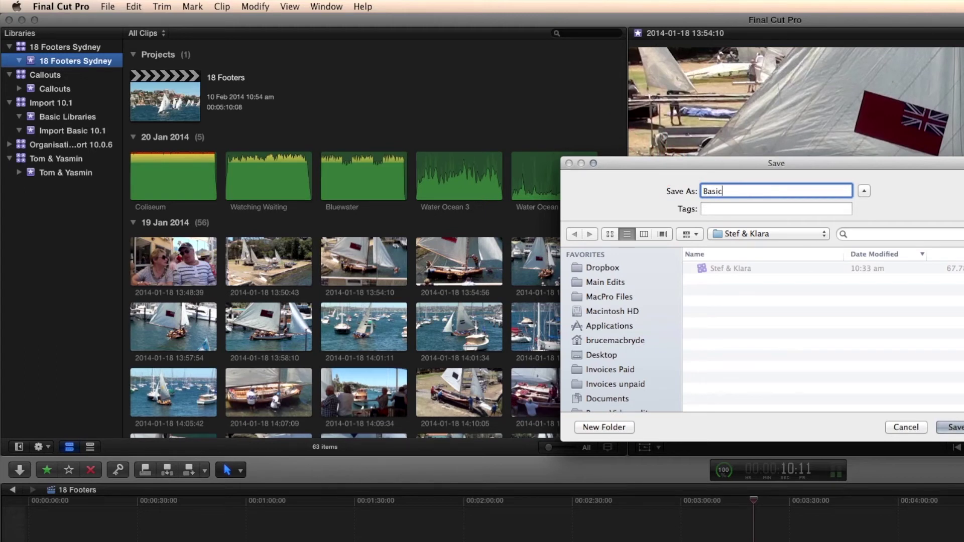
# Step: Create a folder named Basic in MacPro Files and save the new library inside it
pyautogui.click(605, 297)
pyautogui.click(605, 281)
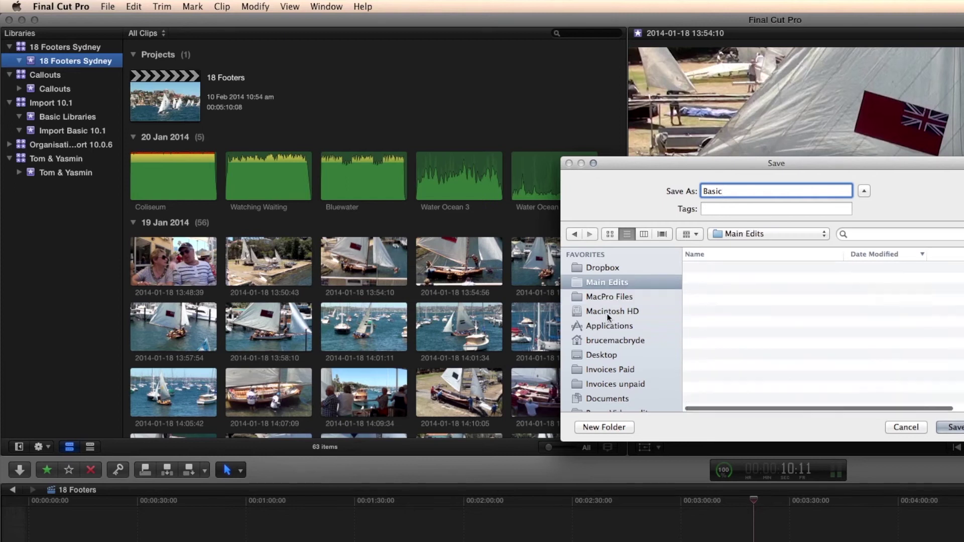
pyautogui.click(608, 298)
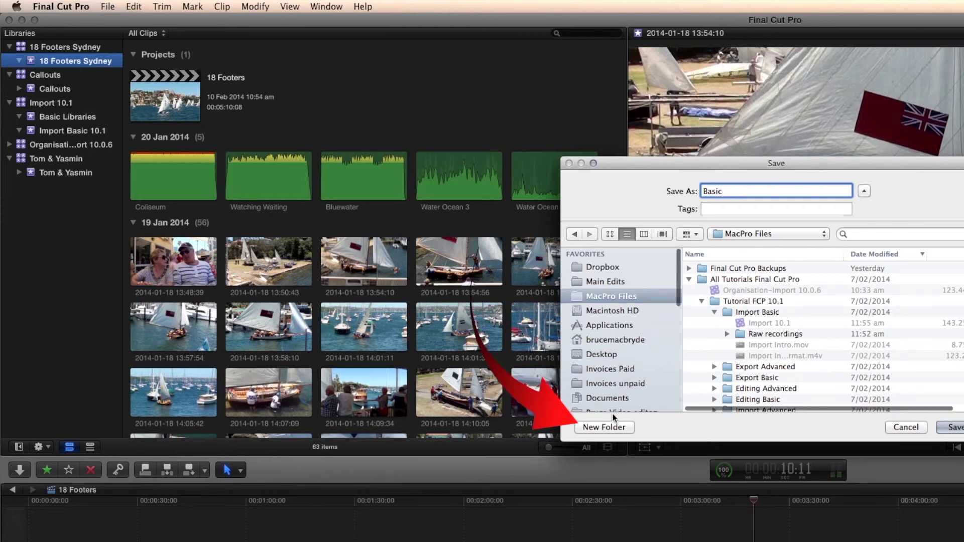
pyautogui.click(607, 427)
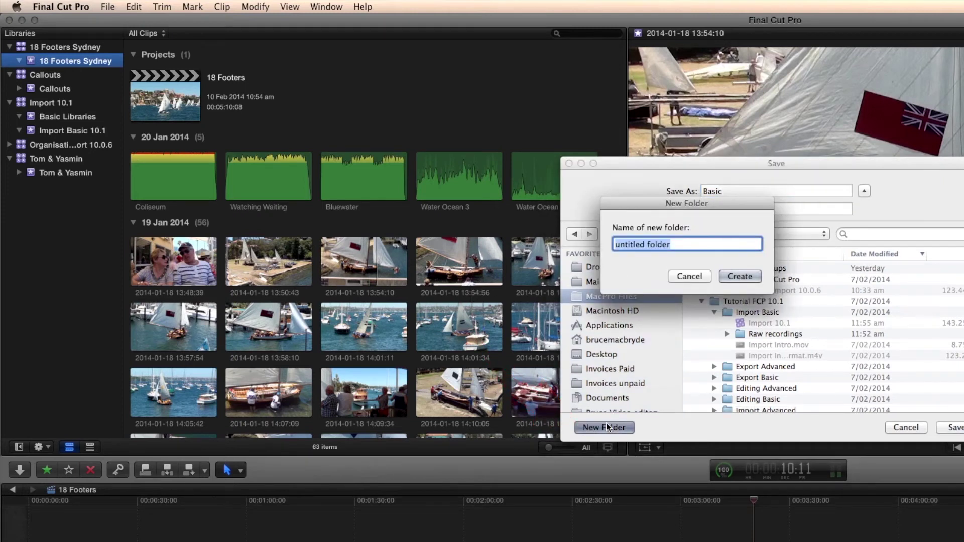
pyautogui.write('Basic')
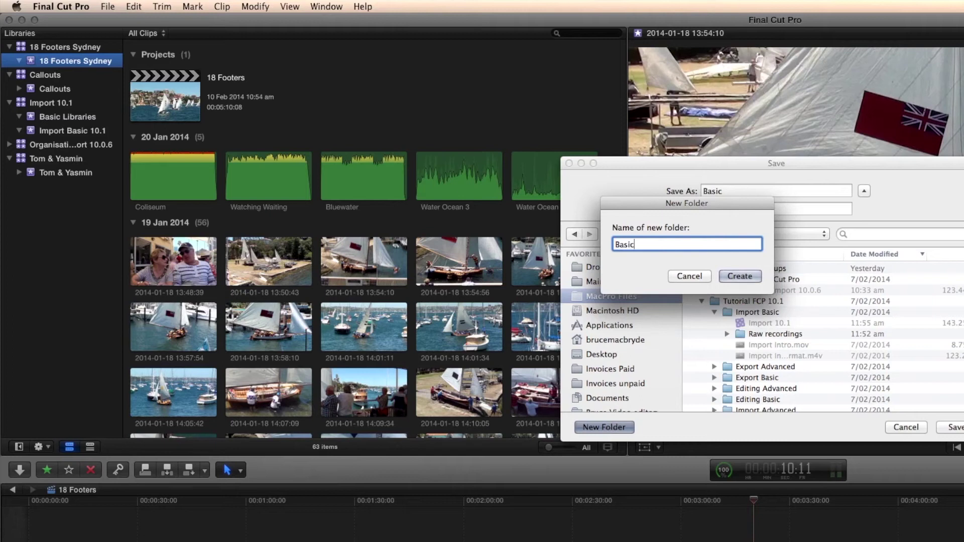
pyautogui.click(739, 277)
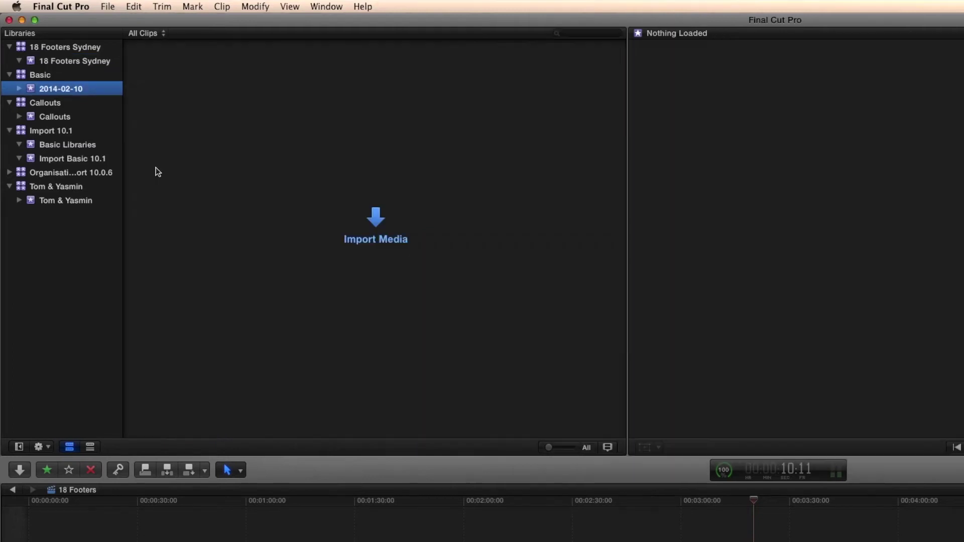
# Step: Rename the default event in the Basic library as New Event
pyautogui.click(36, 75)
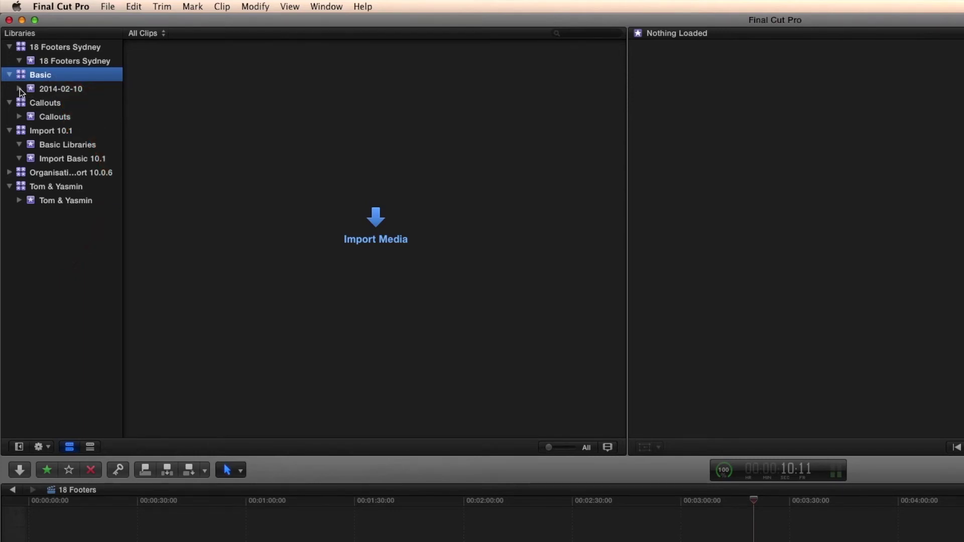
pyautogui.click(60, 89)
pyautogui.click(61, 89)
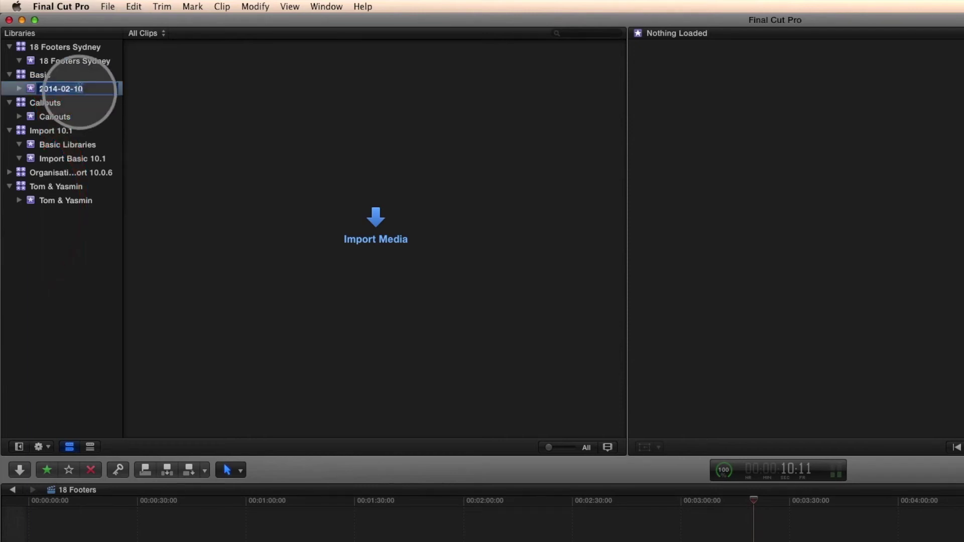
pyautogui.write('N')
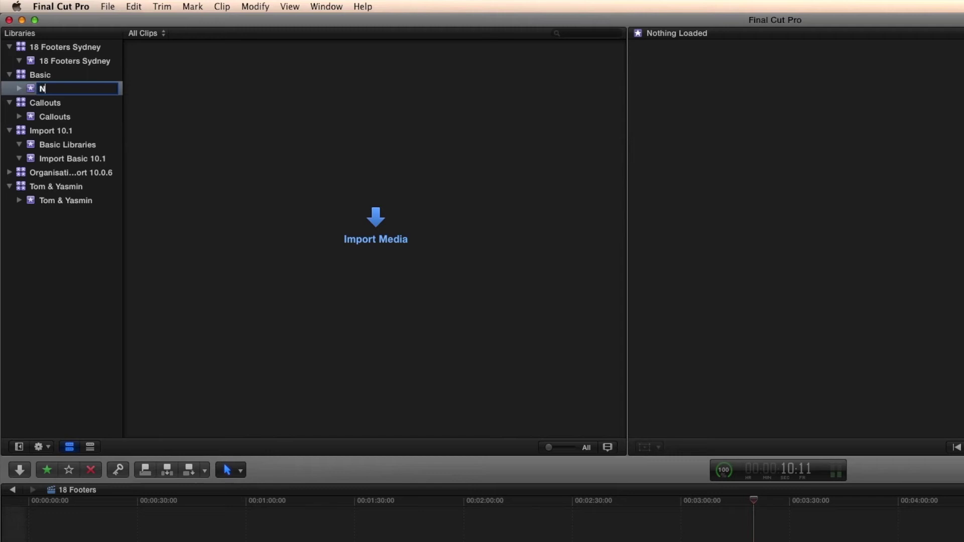
pyautogui.write('ew Event')
pyautogui.click(36, 93)
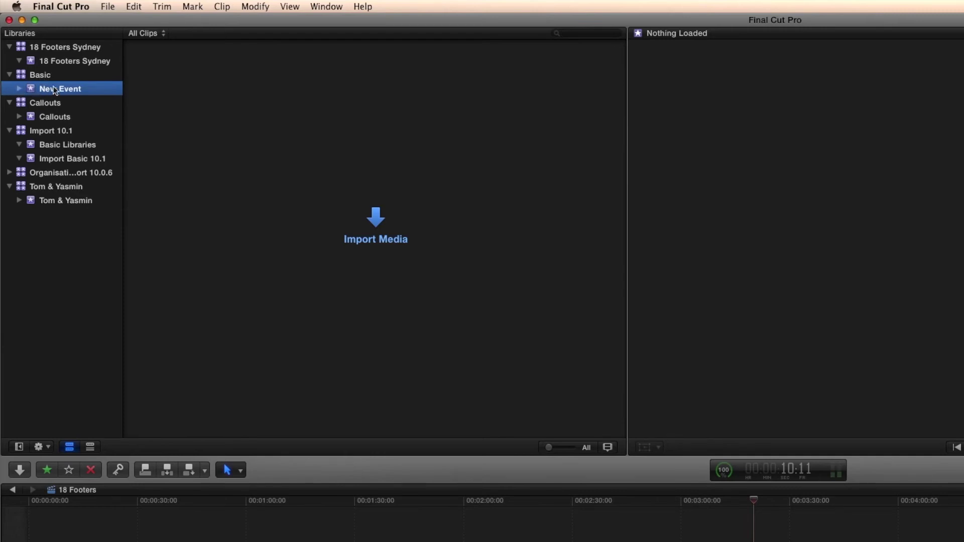
# Step: Create a second event named "second" in the Basic library
pyautogui.click(106, 6)
pyautogui.moveTo(153, 21)
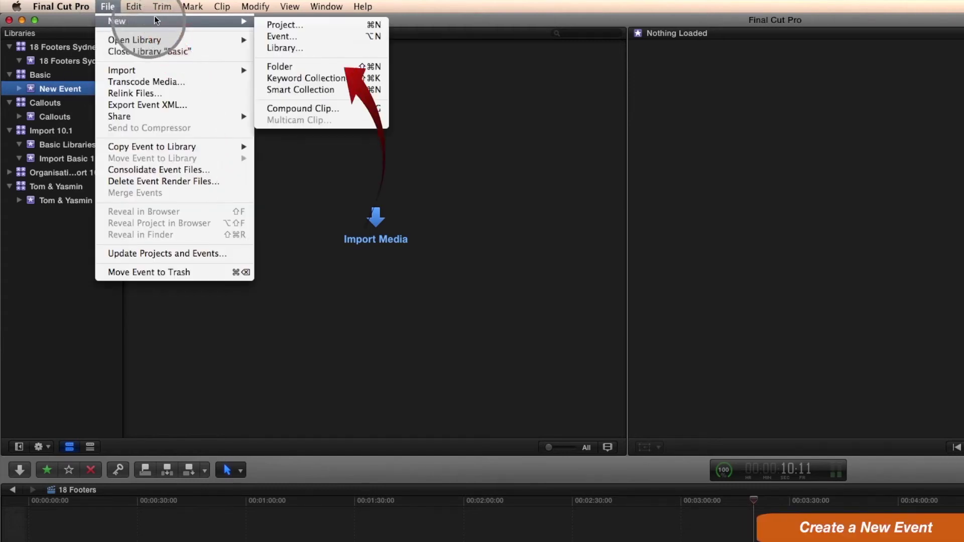
pyautogui.click(288, 37)
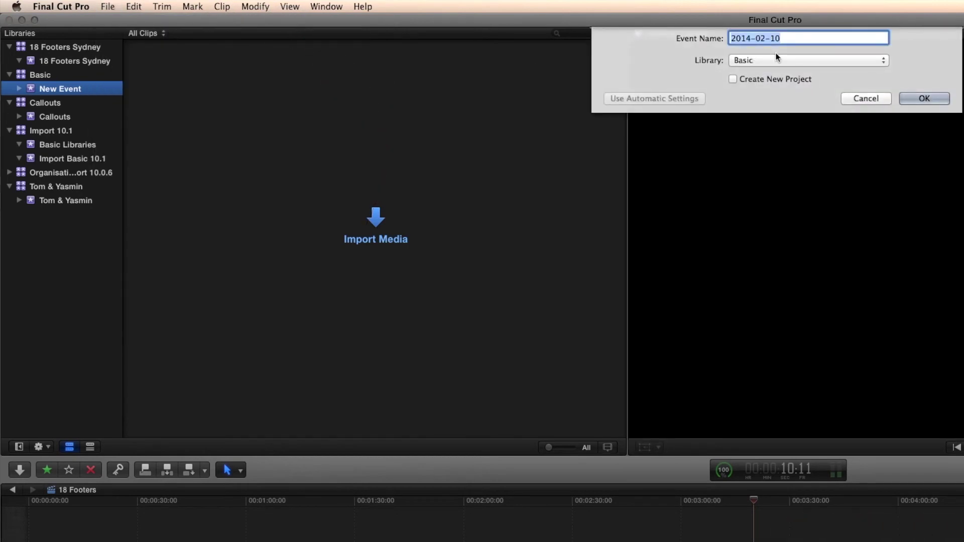
pyautogui.write('second')
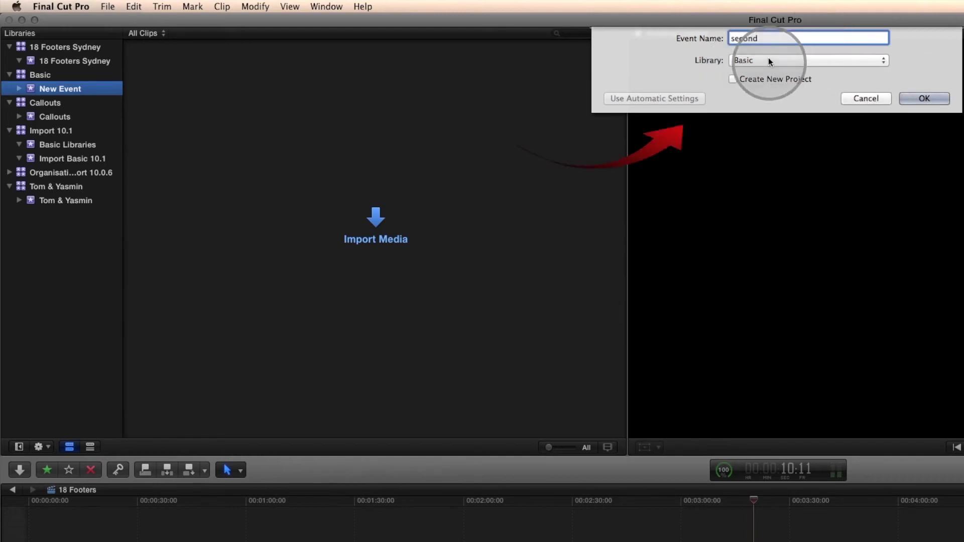
pyautogui.click(883, 59)
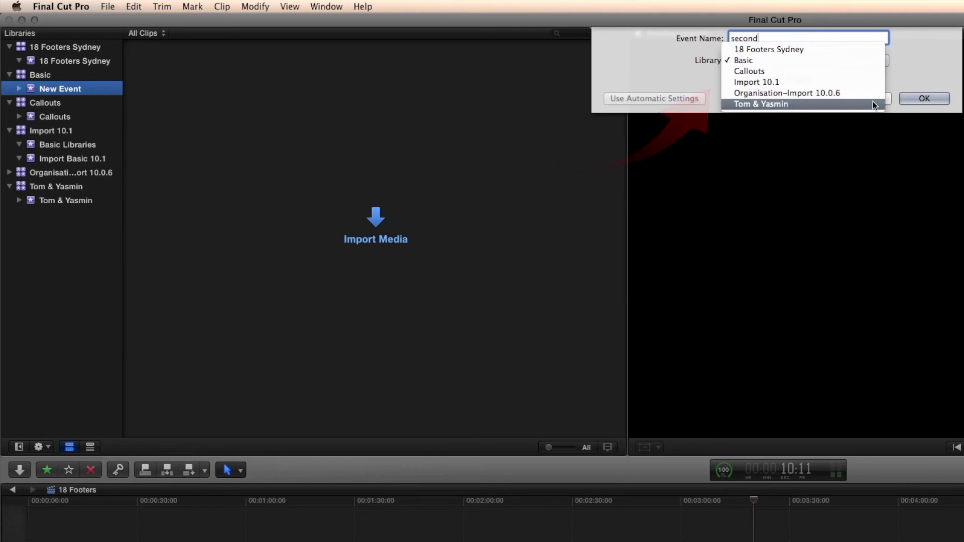
pyautogui.click(863, 62)
pyautogui.click(925, 98)
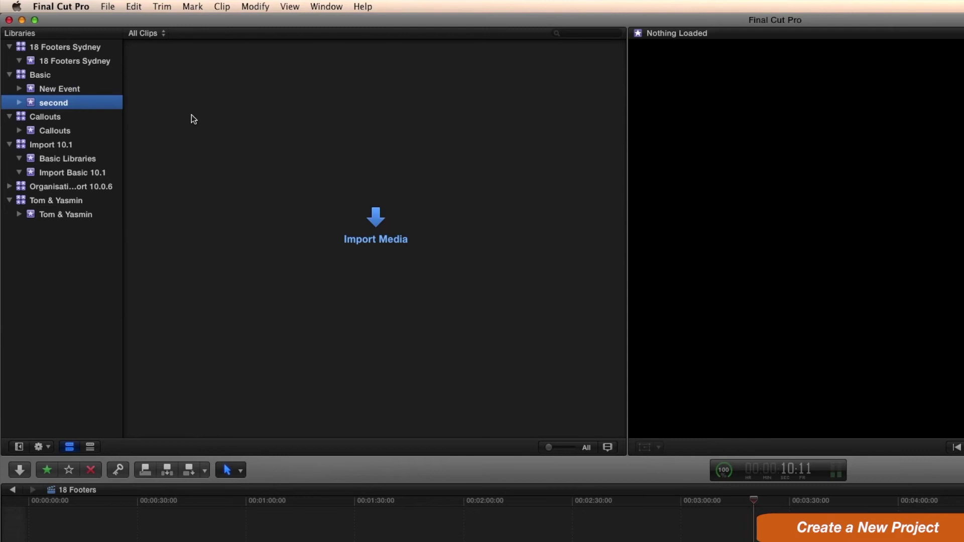
# Step: Start a new project named "New Project" in New Event of the Basic library
pyautogui.click(51, 90)
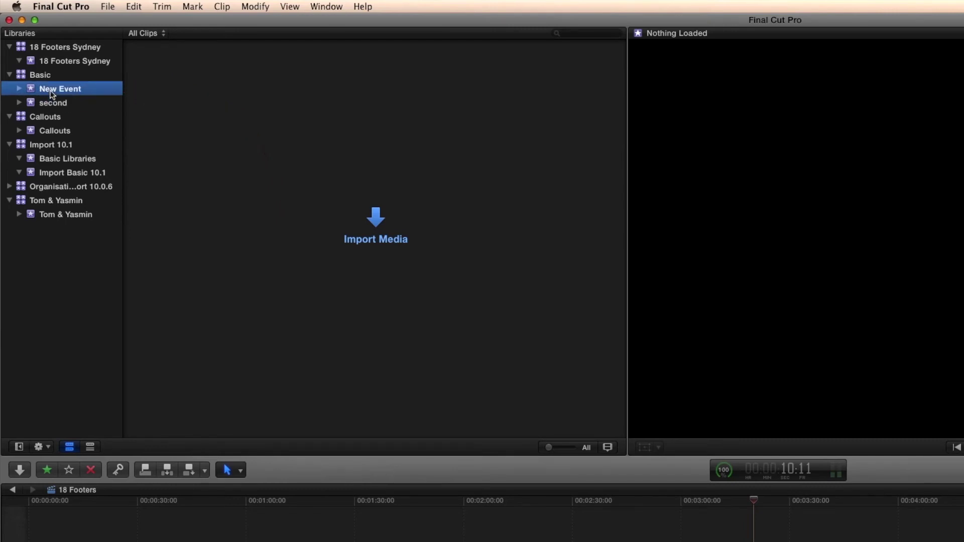
pyautogui.click(108, 6)
pyautogui.moveTo(120, 24)
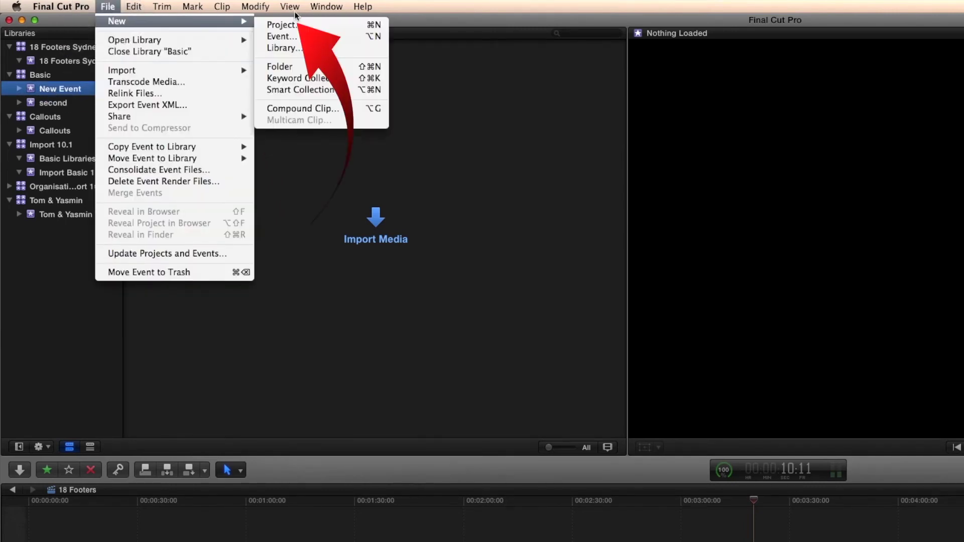
pyautogui.click(281, 25)
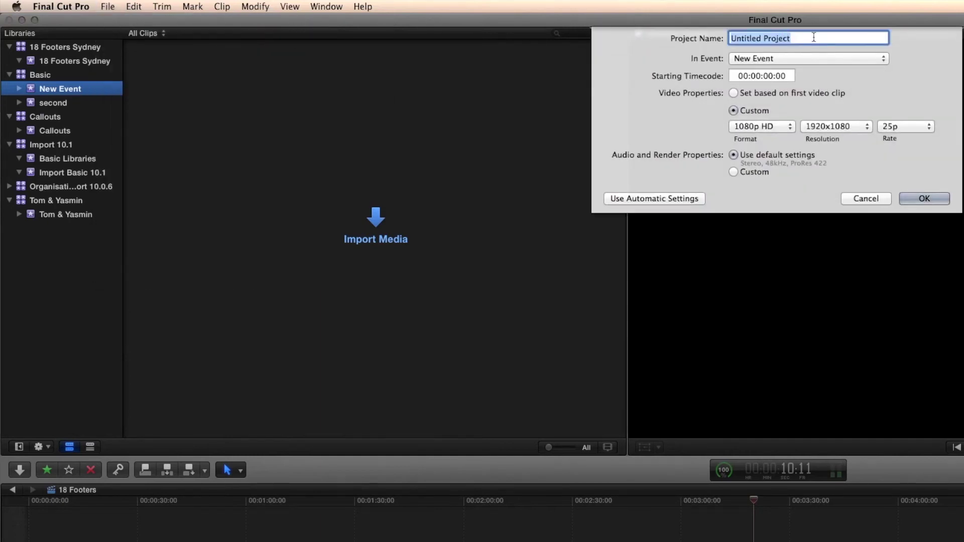
pyautogui.write('New Project')
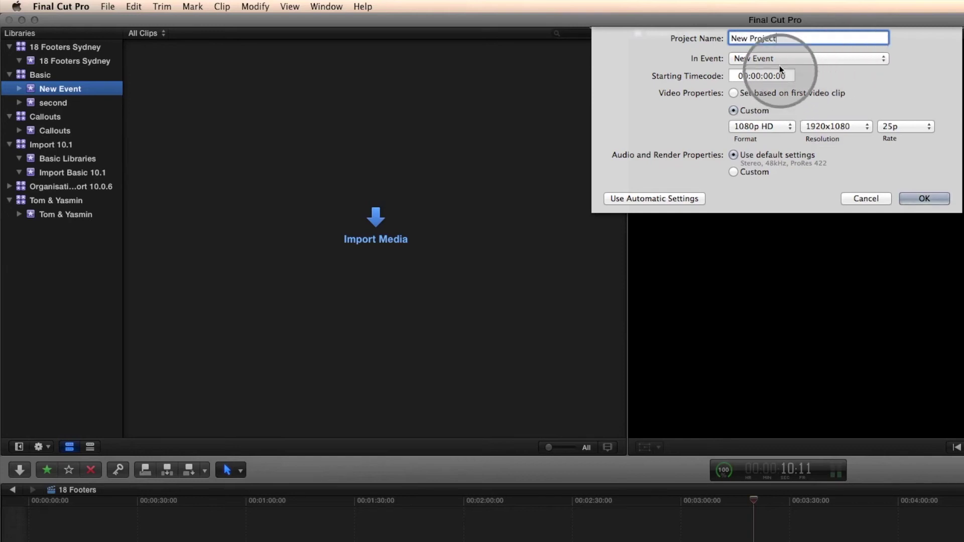
pyautogui.click(764, 58)
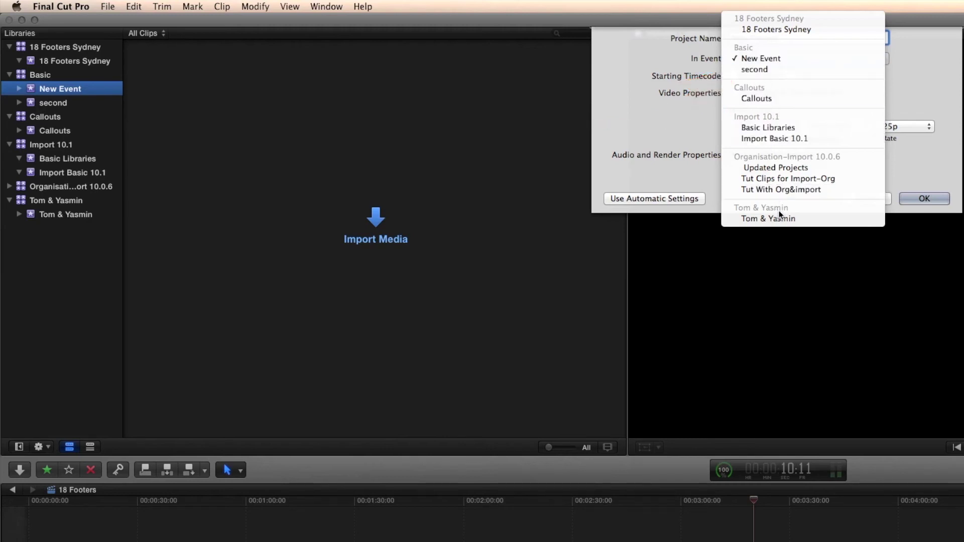
pyautogui.click(761, 58)
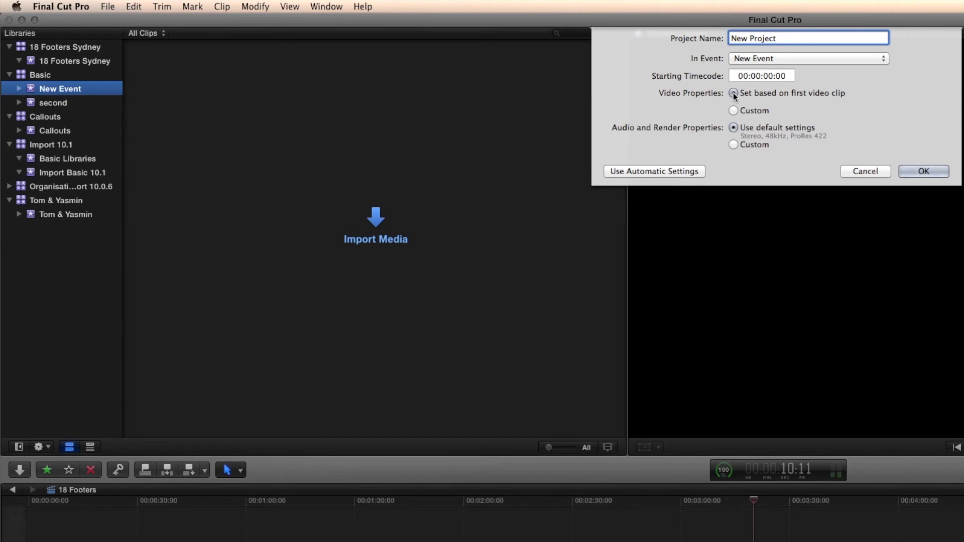
# Step: Try the custom video format options and the custom audio and render properties, then restore the default audio and render settings
pyautogui.click(733, 94)
pyautogui.click(736, 114)
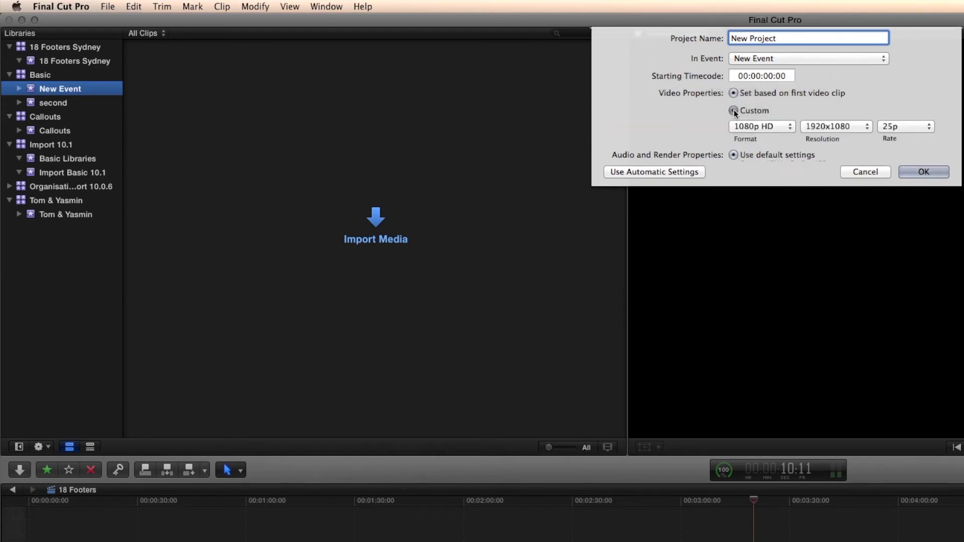
pyautogui.click(787, 129)
pyautogui.click(786, 131)
pyautogui.click(733, 172)
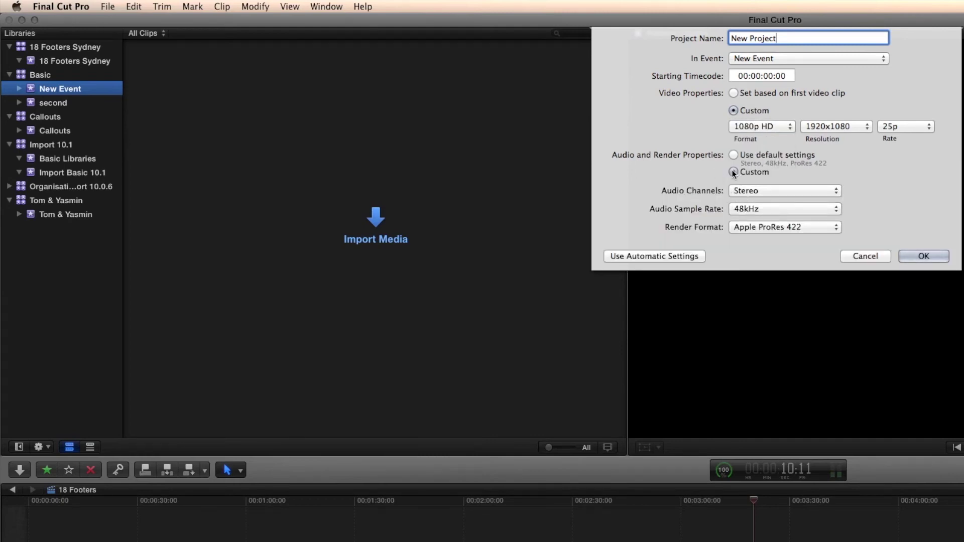
pyautogui.click(736, 155)
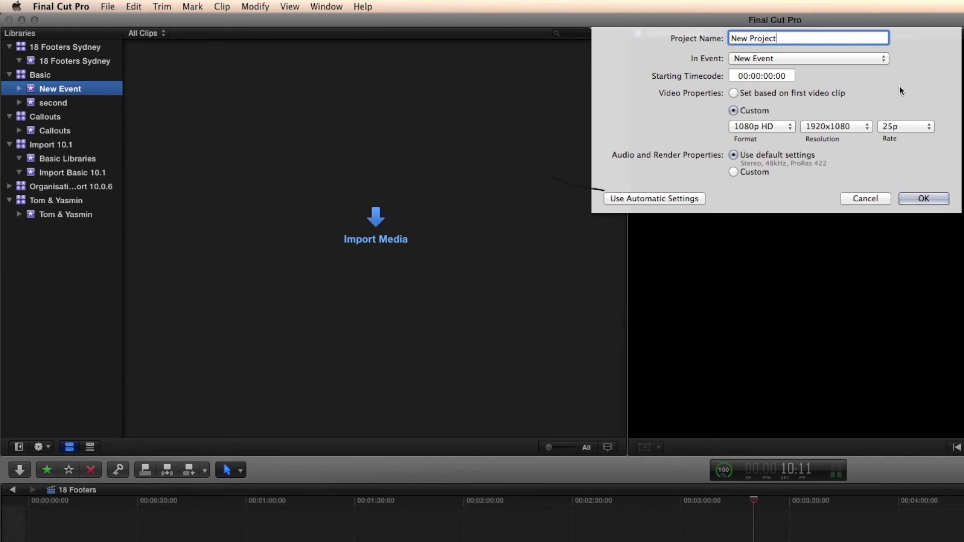
# Step: Base the project's video properties on the first video clip and create the project
pyautogui.click(733, 93)
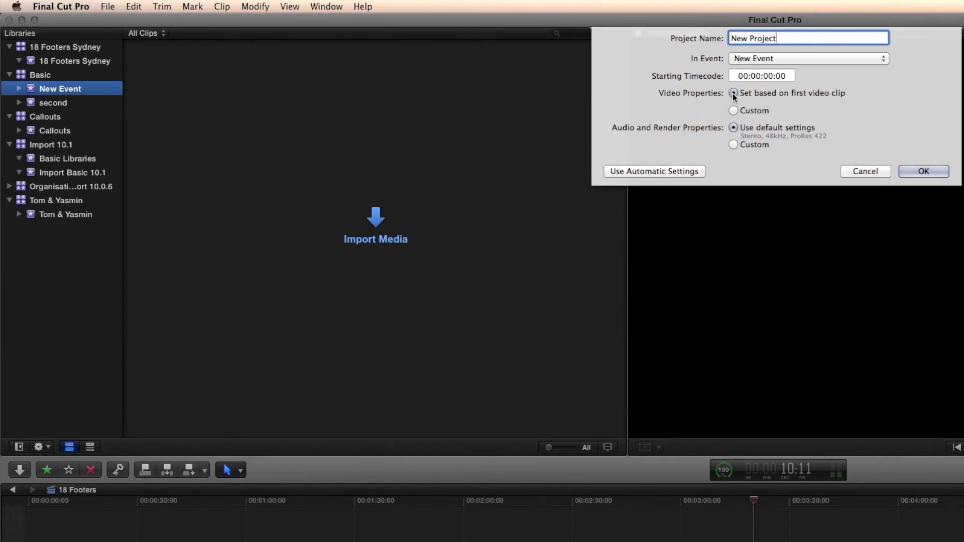
pyautogui.press('Return')
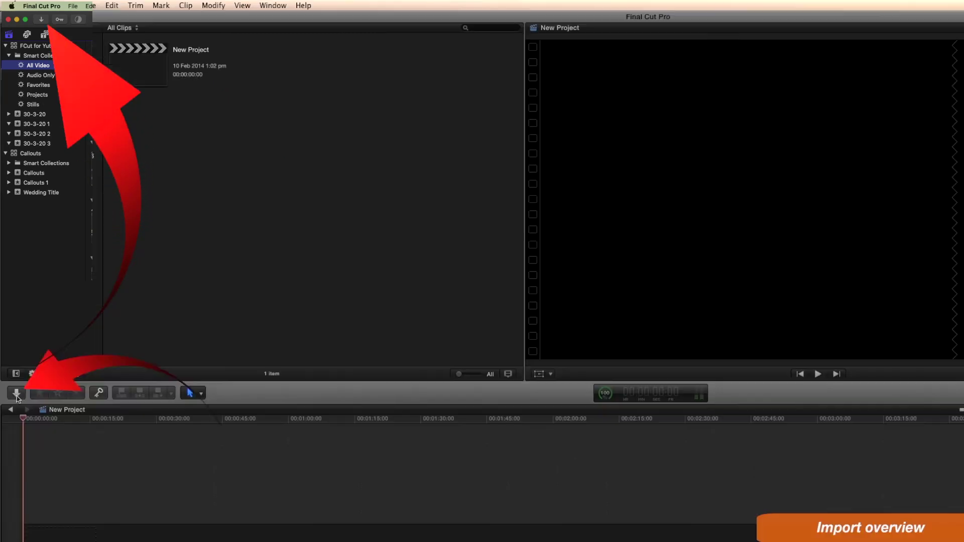
# Step: Open the media import window and browse the drives and favourite folders to reach the Main Edits folder
pyautogui.rightClick(45, 74)
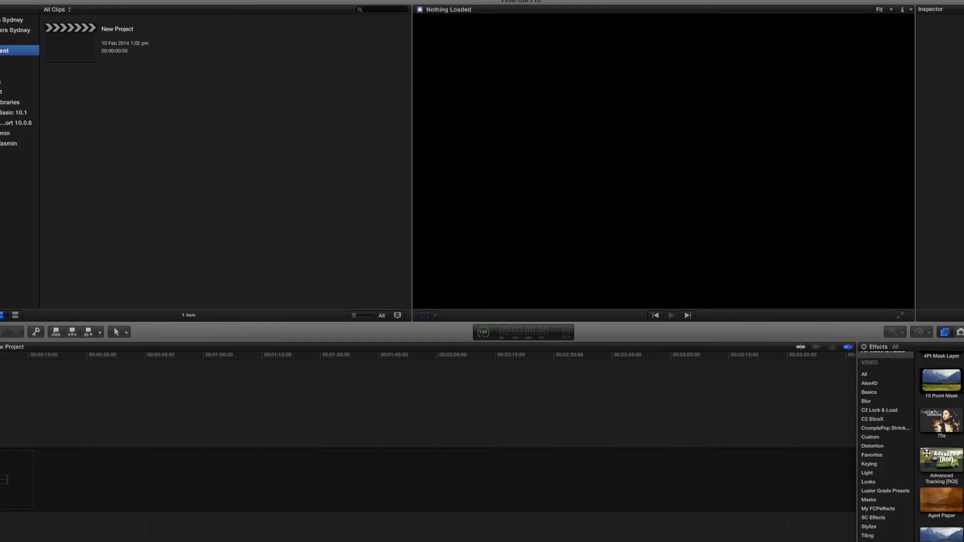
pyautogui.press('super+i')
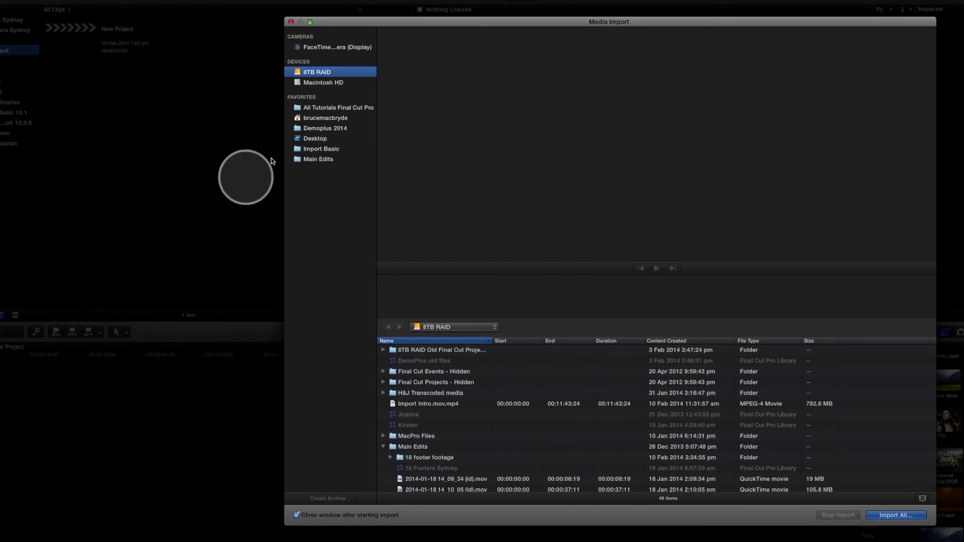
pyautogui.click(306, 82)
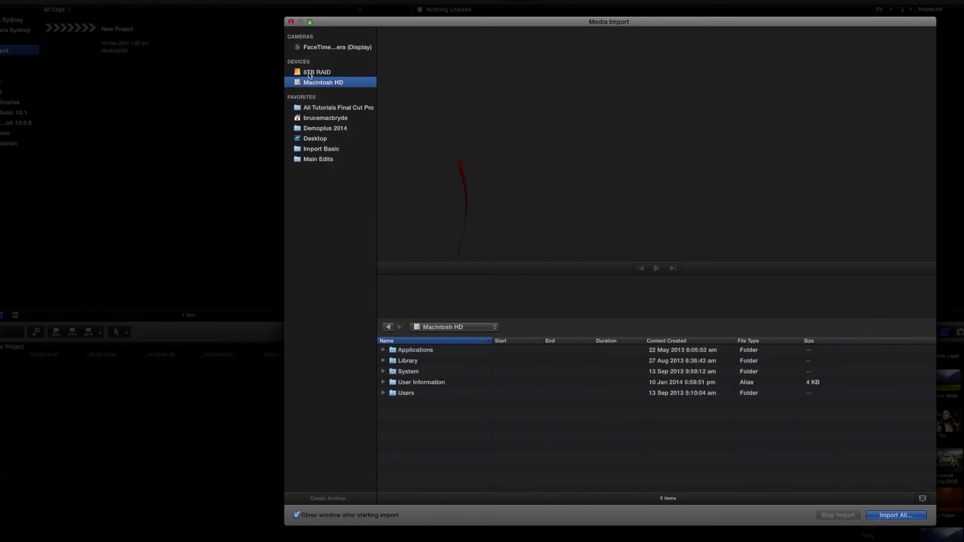
pyautogui.click(308, 73)
pyautogui.click(308, 83)
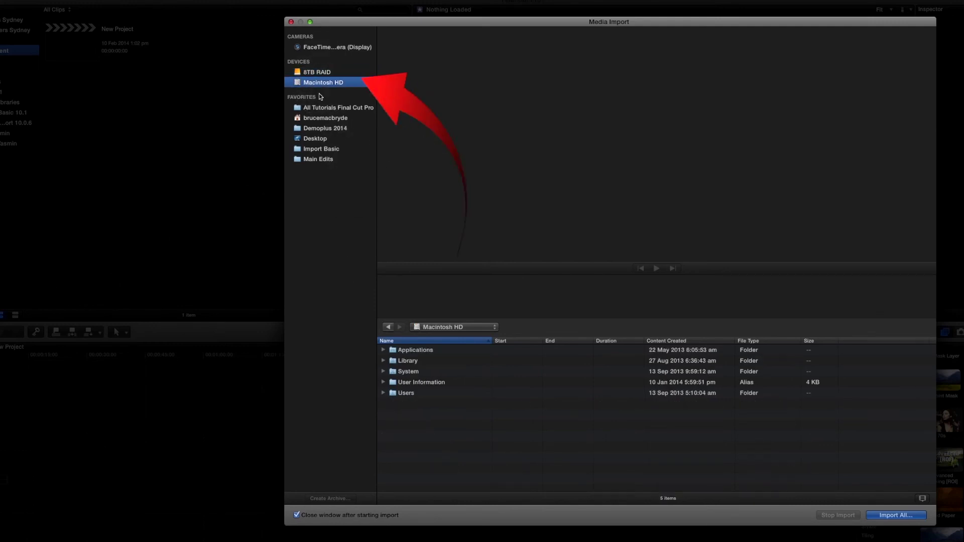
pyautogui.click(308, 129)
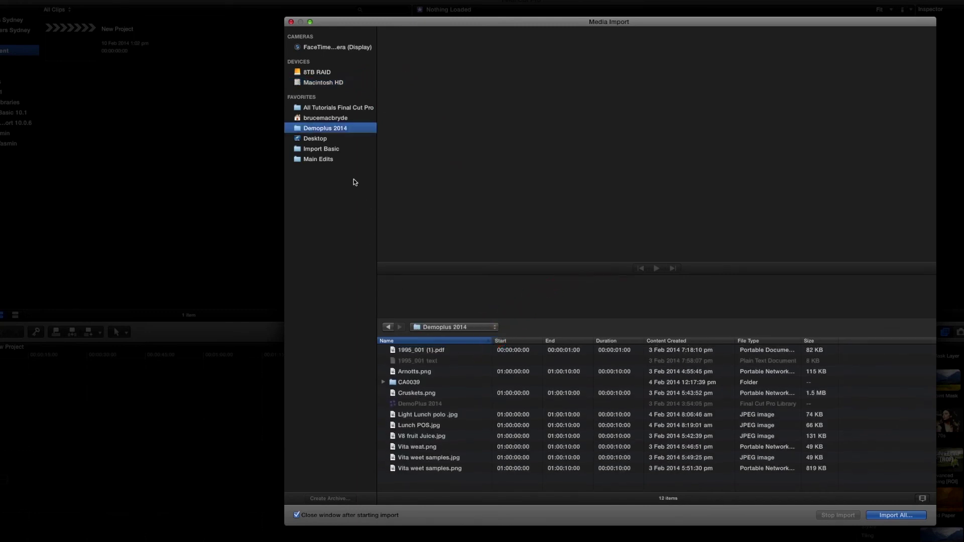
pyautogui.click(320, 159)
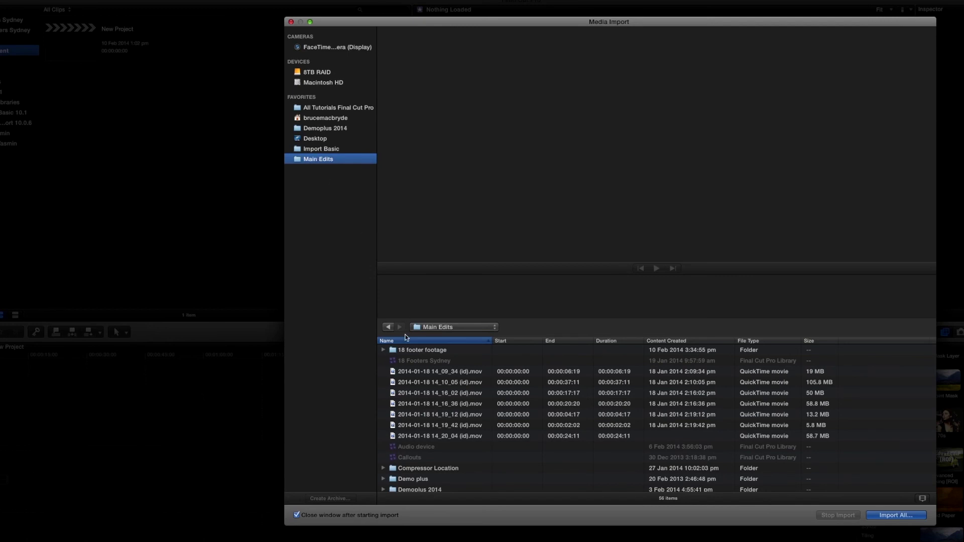
pyautogui.click(394, 351)
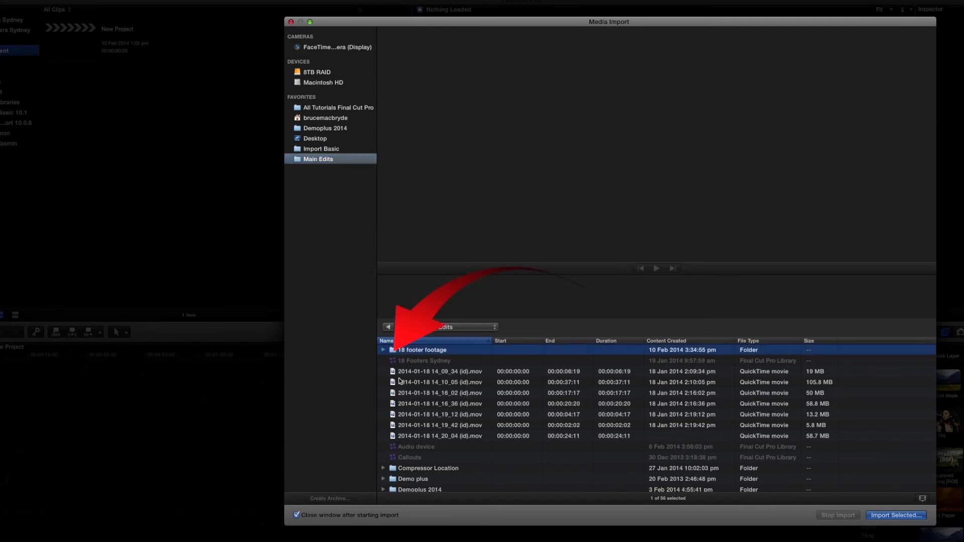
pyautogui.click(395, 372)
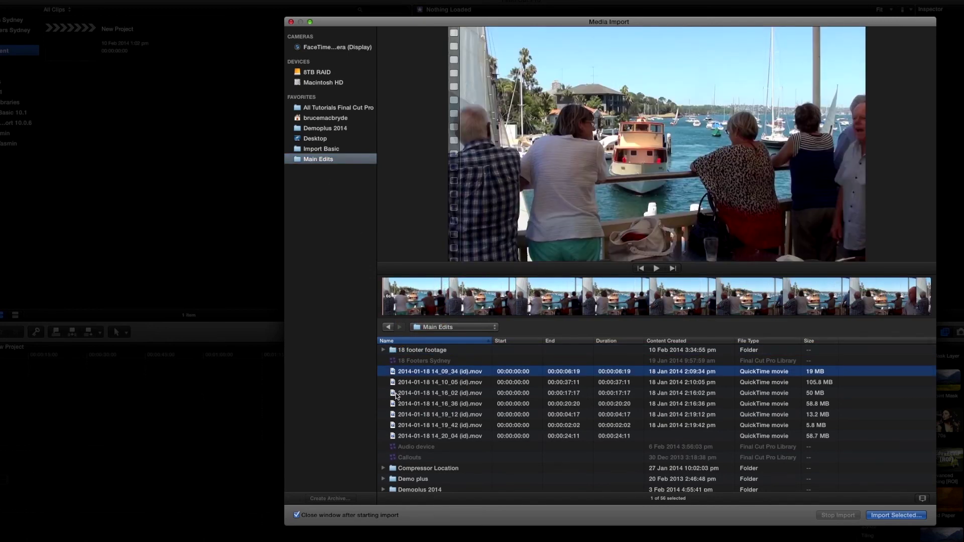
pyautogui.keyDown('shift'); pyautogui.click(396, 394); pyautogui.keyUp('shift')
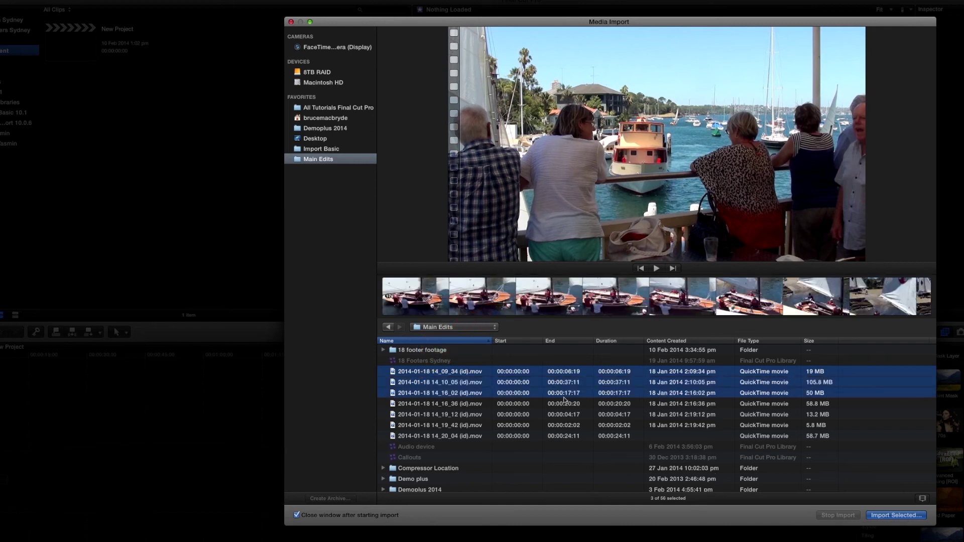
pyautogui.click(897, 517)
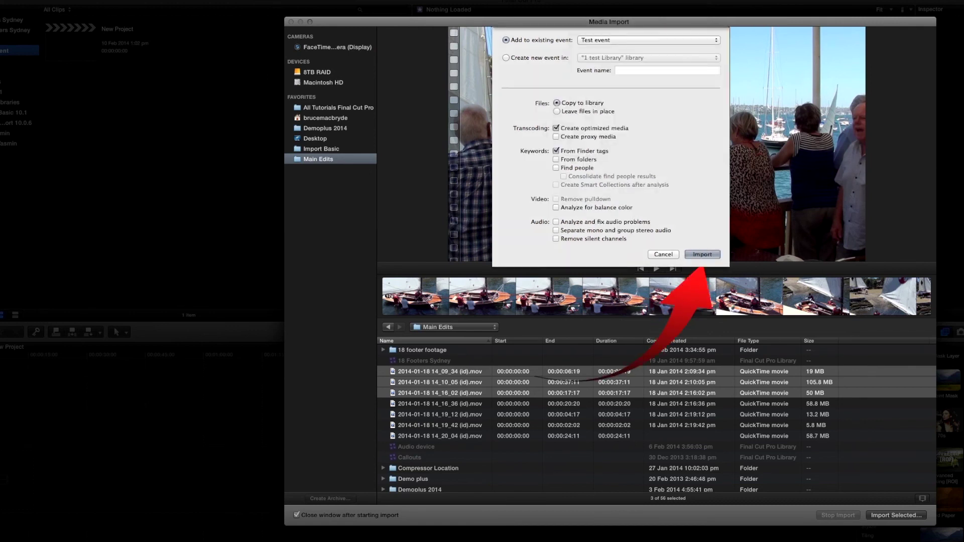
pyautogui.press('Return')
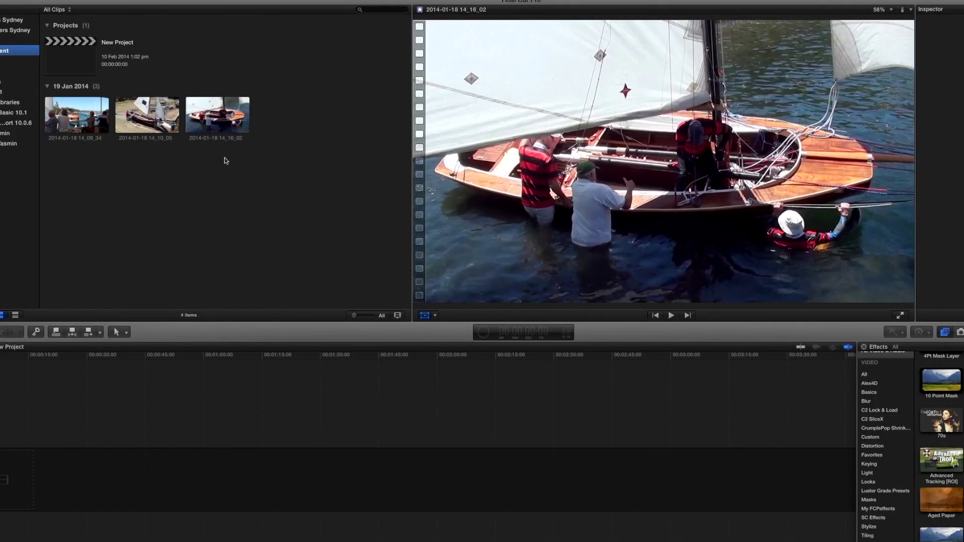
pyautogui.press('super+a')
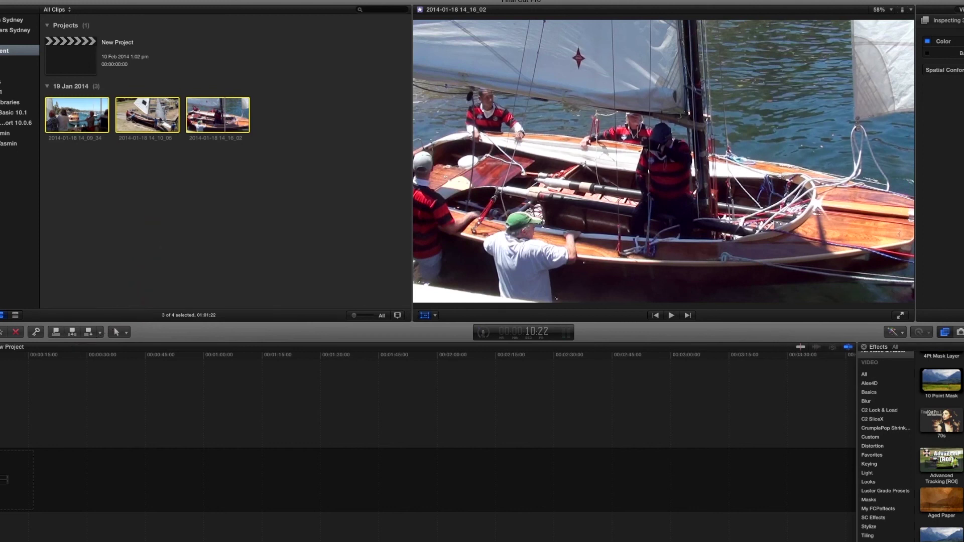
pyautogui.click(108, 176)
pyautogui.click(145, 120)
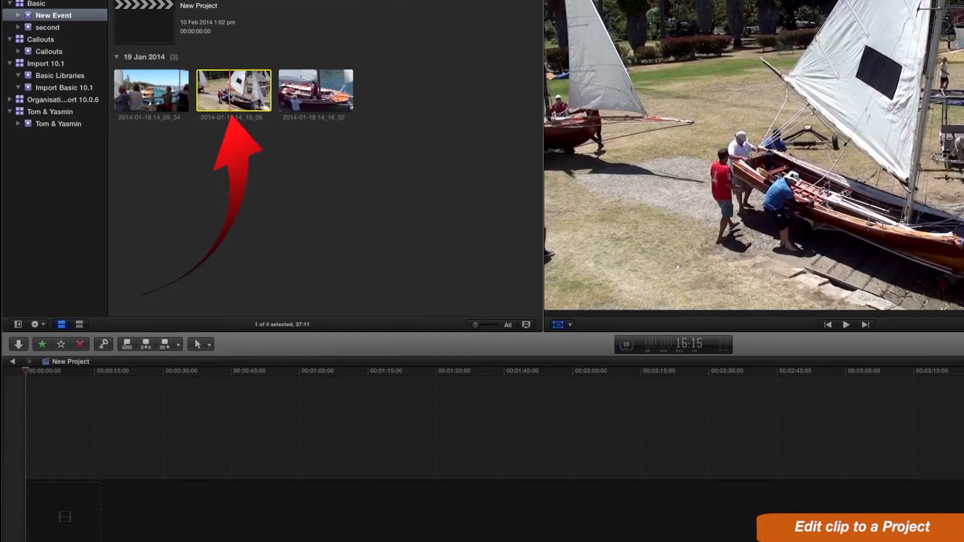
pyautogui.press('i')
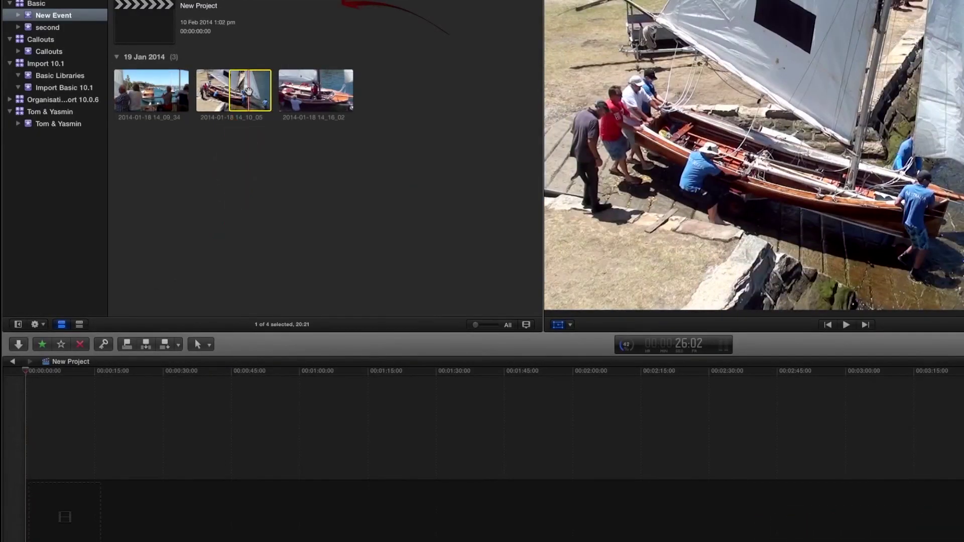
pyautogui.press('o')
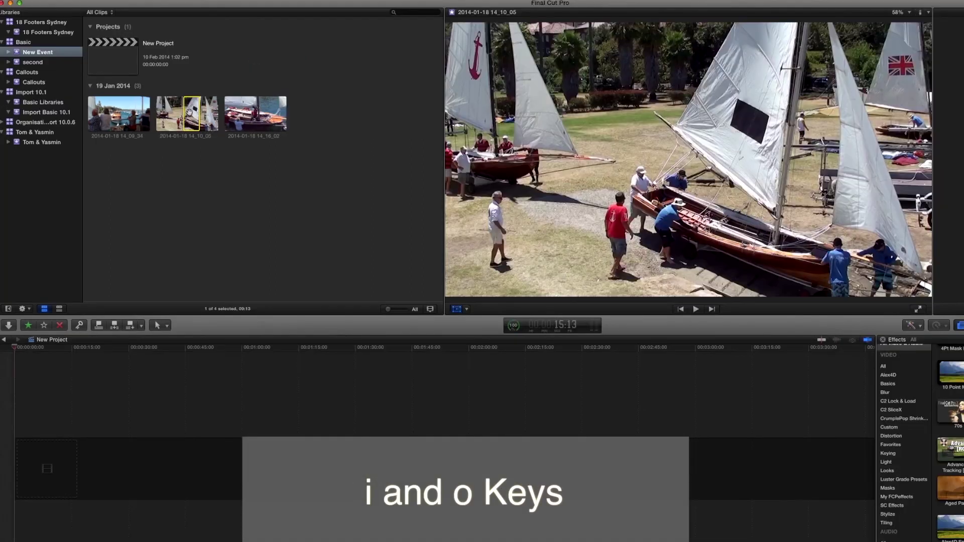
pyautogui.moveTo(190, 111); pyautogui.dragTo(54, 420)
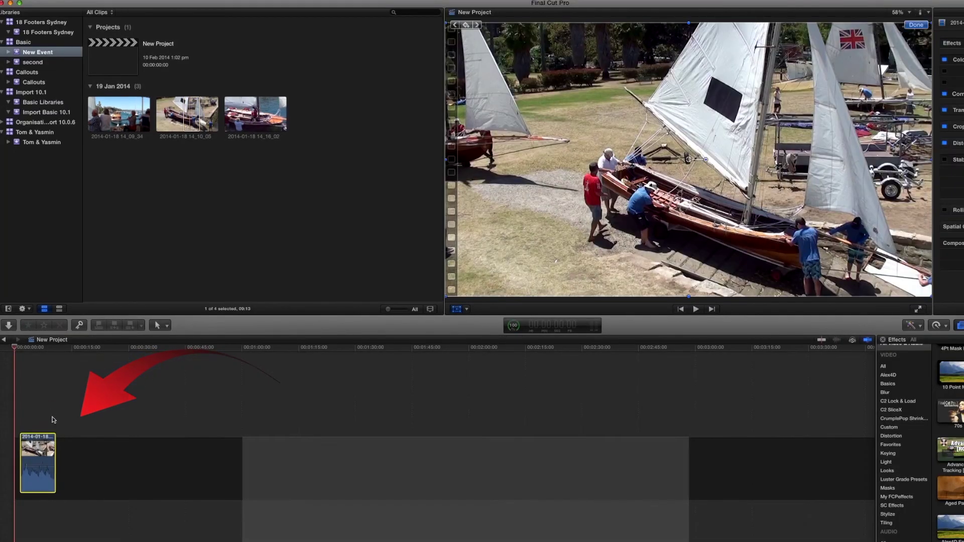
pyautogui.click(241, 119)
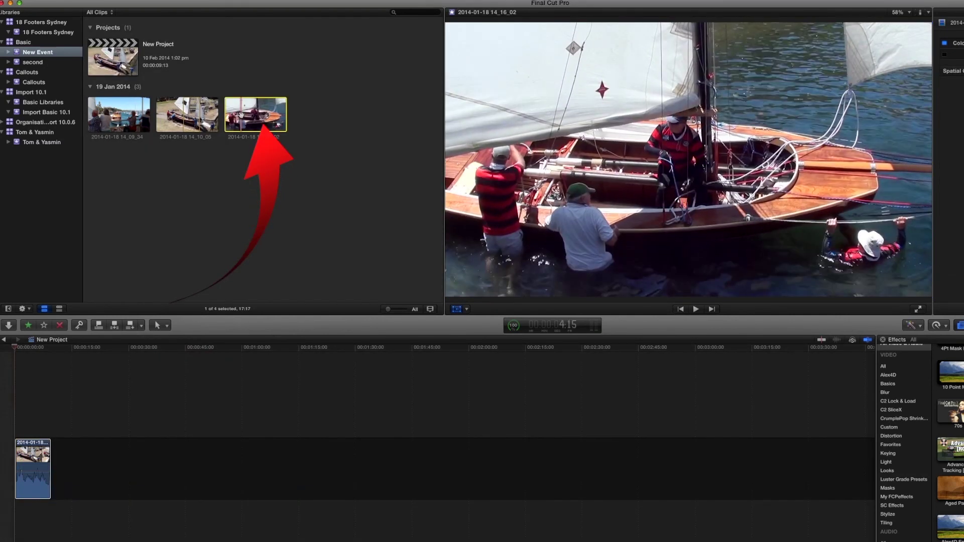
pyautogui.press('i')
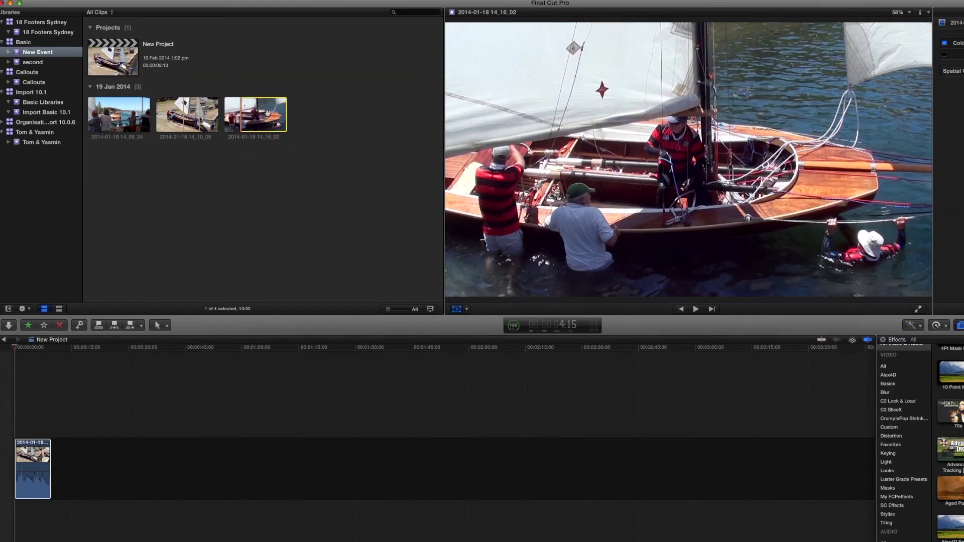
pyautogui.moveTo(266, 113); pyautogui.dragTo(170, 485)
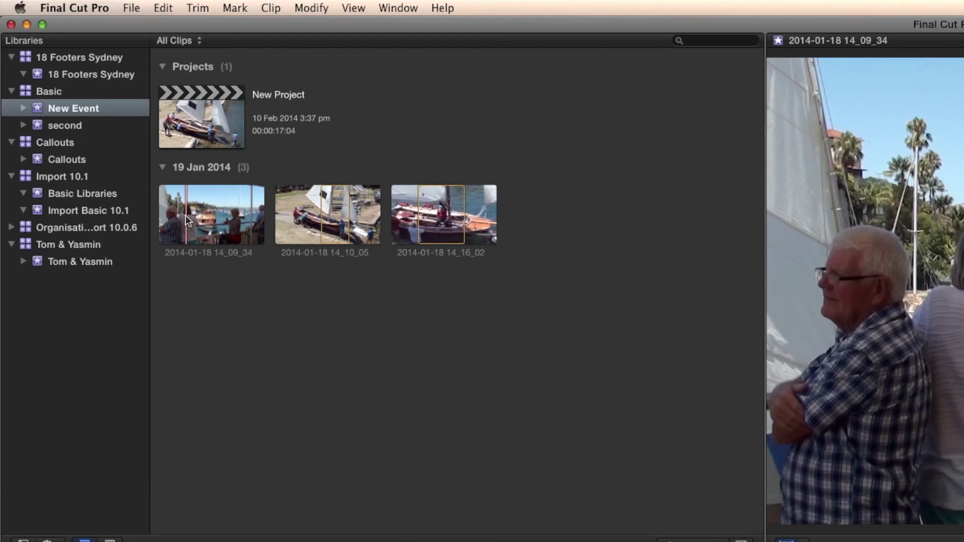
pyautogui.moveTo(186, 217); pyautogui.dragTo(230, 223)
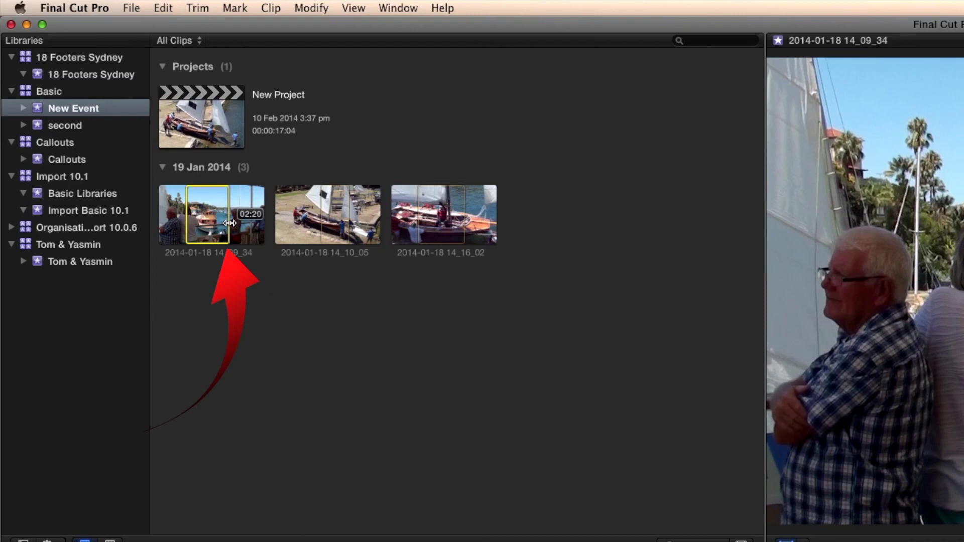
pyautogui.press('e')
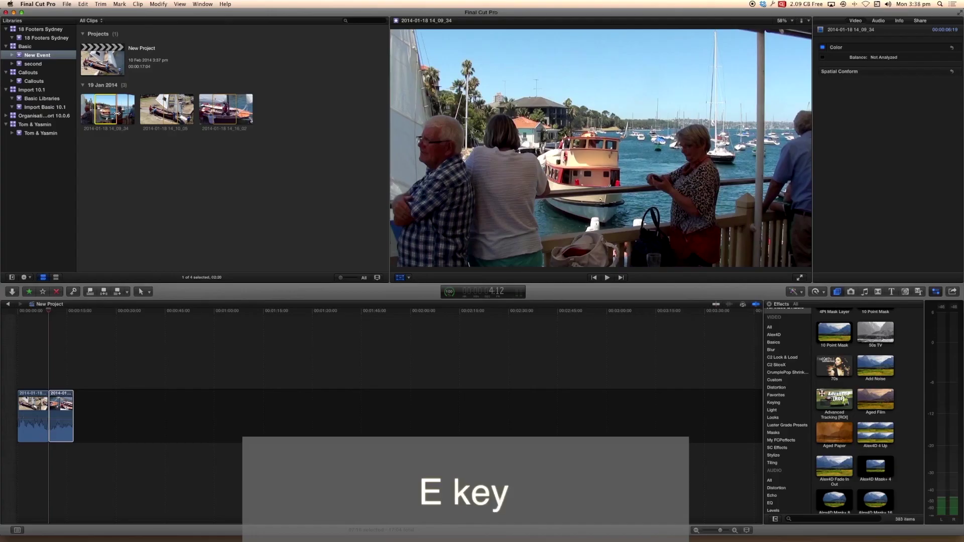
pyautogui.click(75, 436)
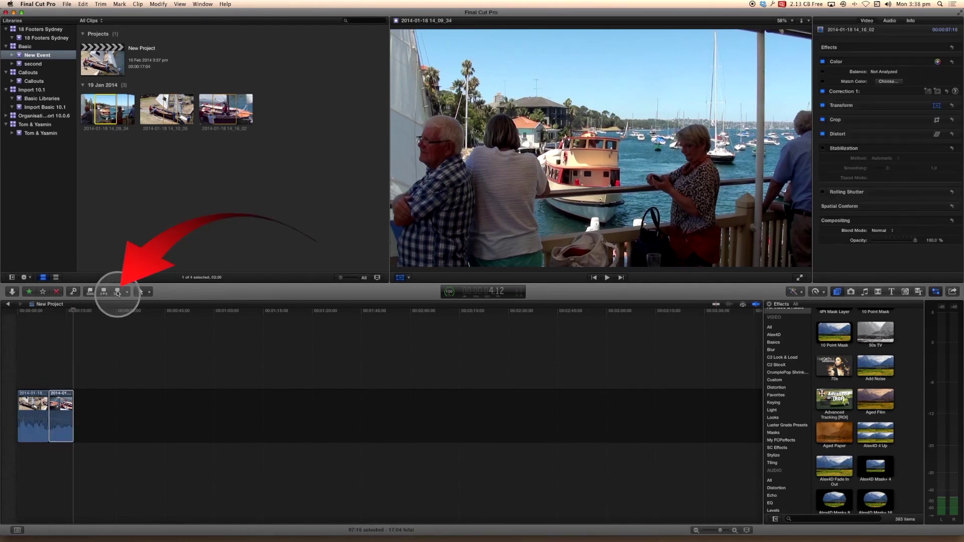
pyautogui.click(117, 292)
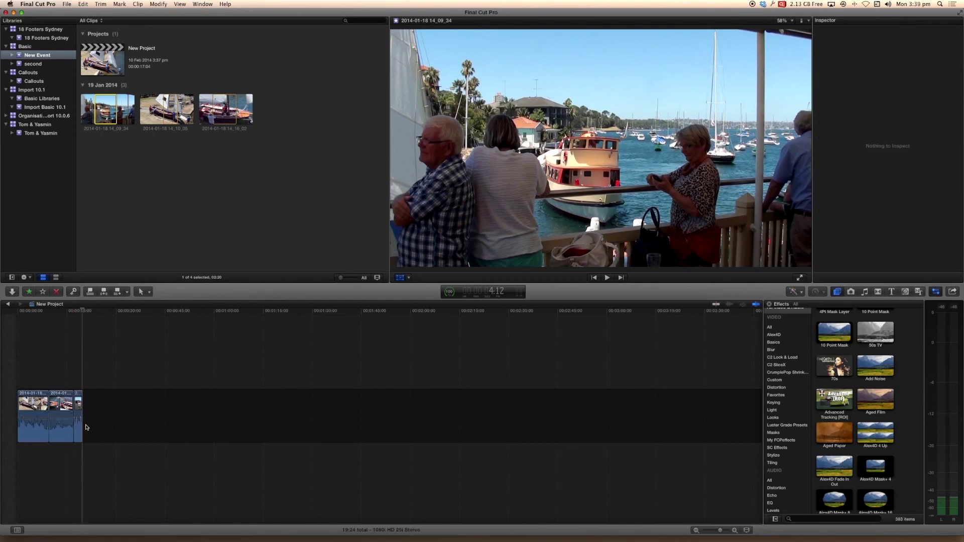
# Step: Fit the whole edit in the timeline and select its three clips, then clear the selection
pyautogui.hotkey('shift', 'z')
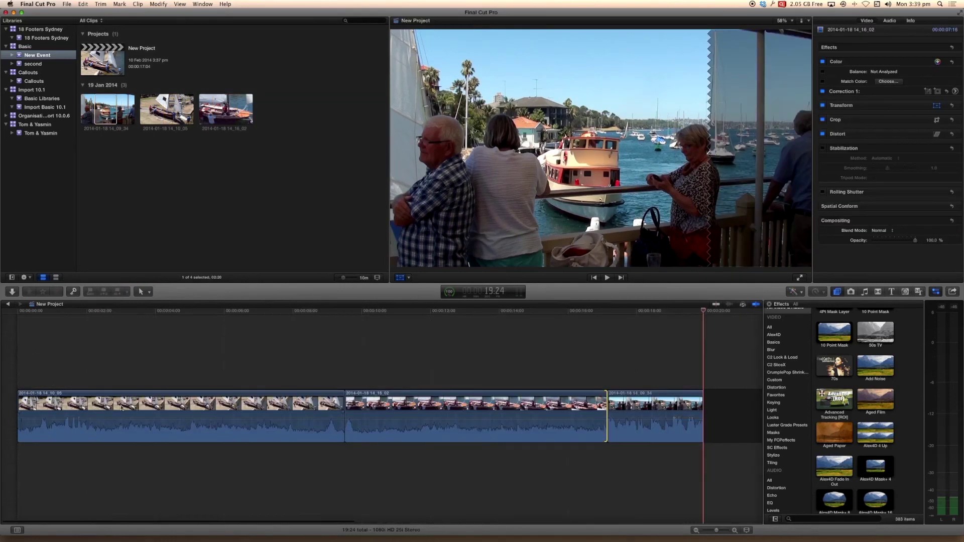
pyautogui.moveTo(280, 372); pyautogui.dragTo(441, 396)
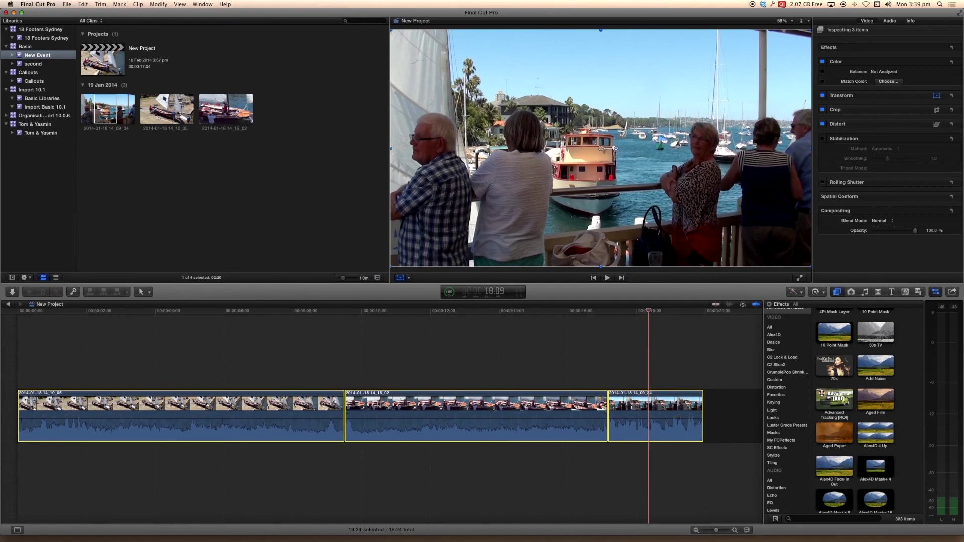
pyautogui.click(385, 353)
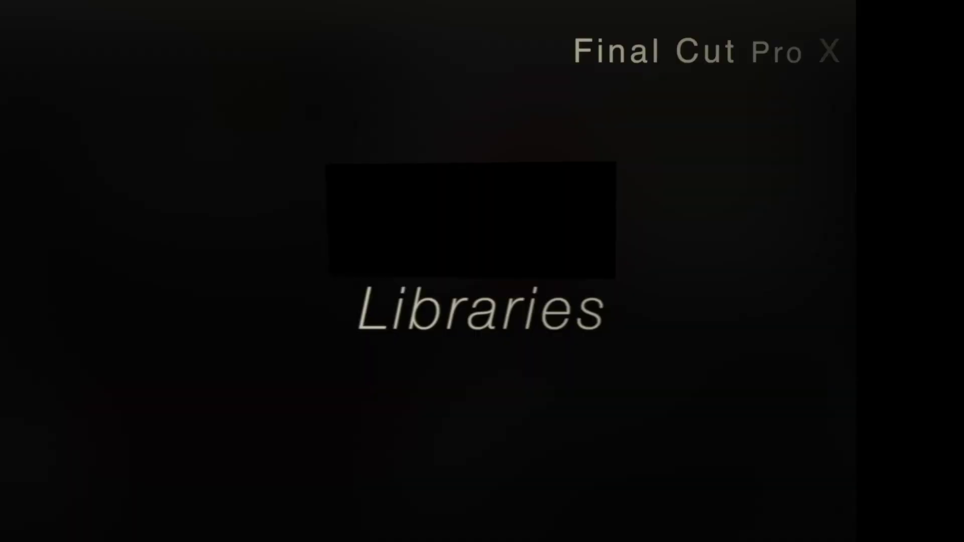